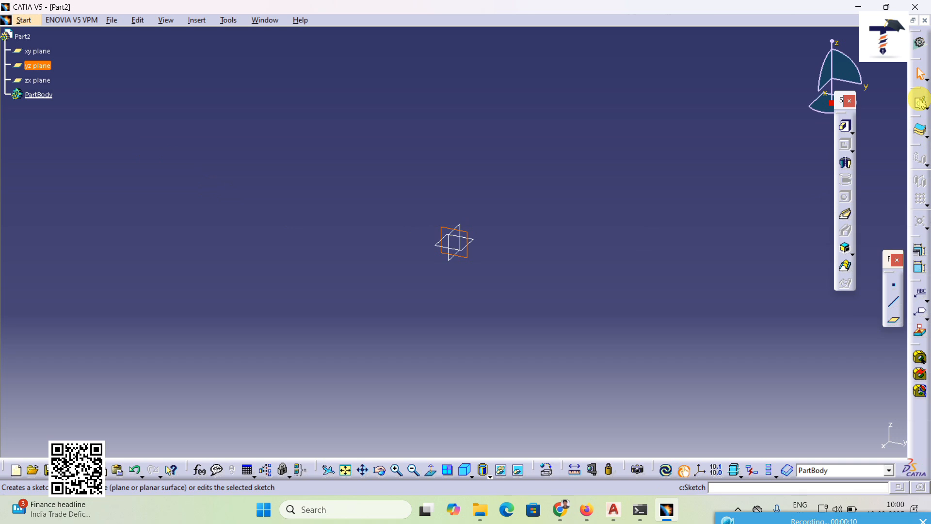
# Step: Start a sketch on the yz plane and draw a rectangle enclosing the origin
pyautogui.click(920, 102)
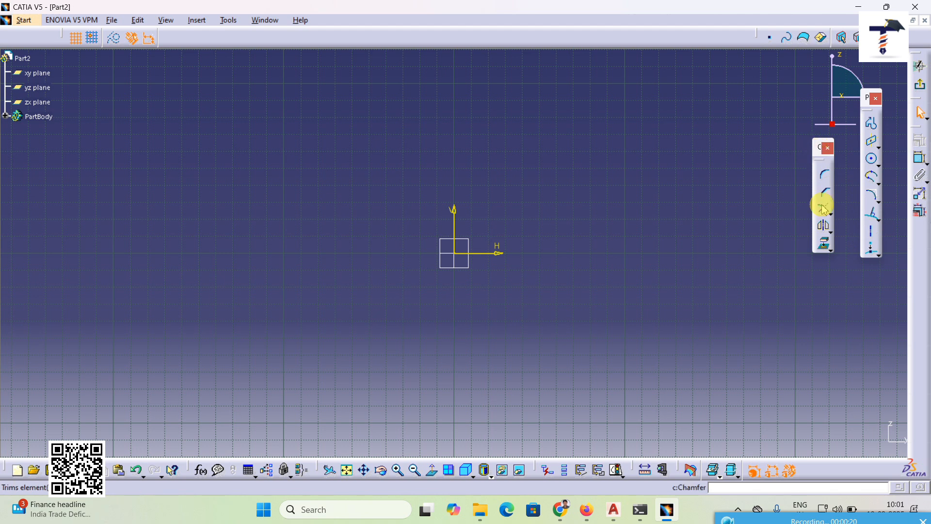
pyautogui.click(879, 152)
pyautogui.click(782, 157)
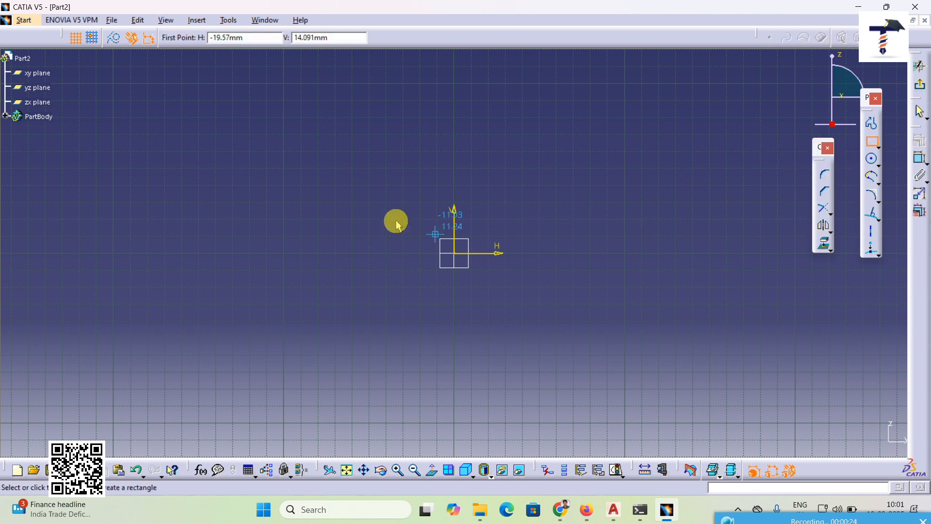
pyautogui.click(309, 168)
pyautogui.click(621, 372)
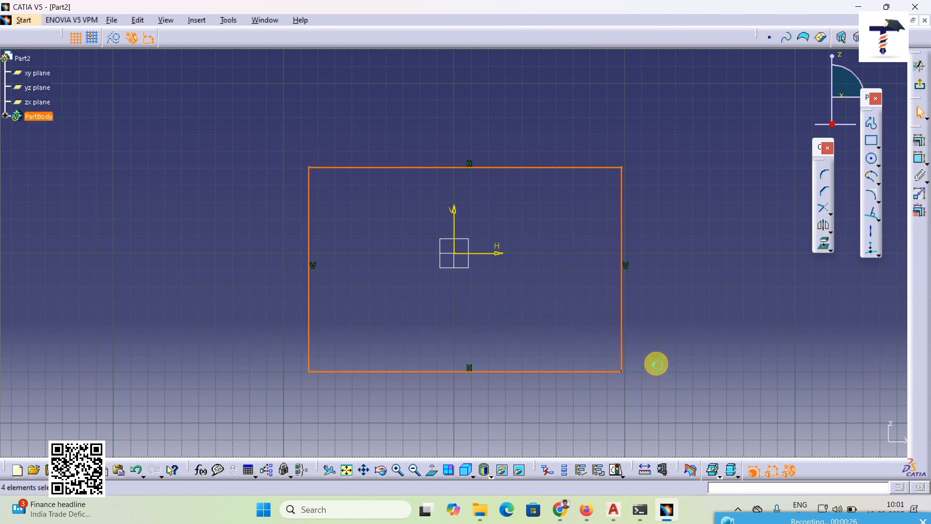
# Step: Round the rectangle's upper-left corner with the Corner tool and set its radius to 50 mm
pyautogui.click(824, 176)
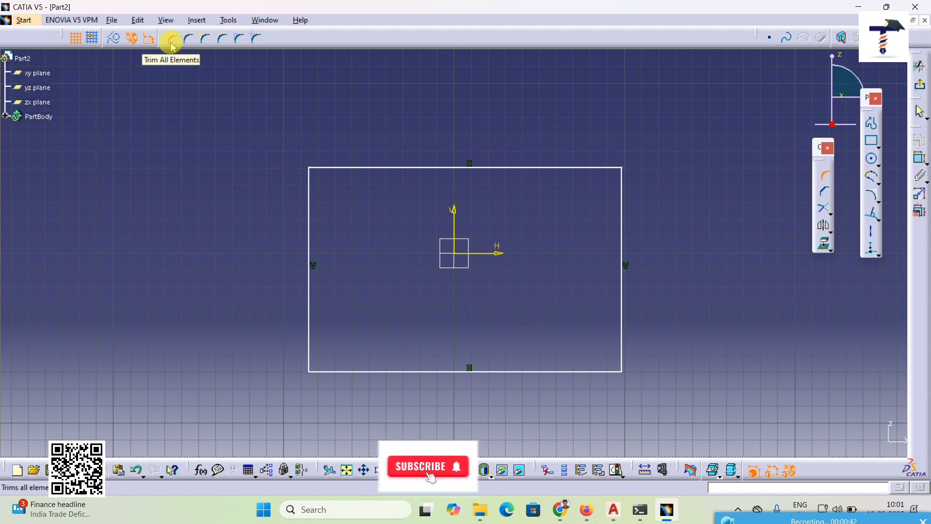
pyautogui.click(309, 204)
pyautogui.click(325, 168)
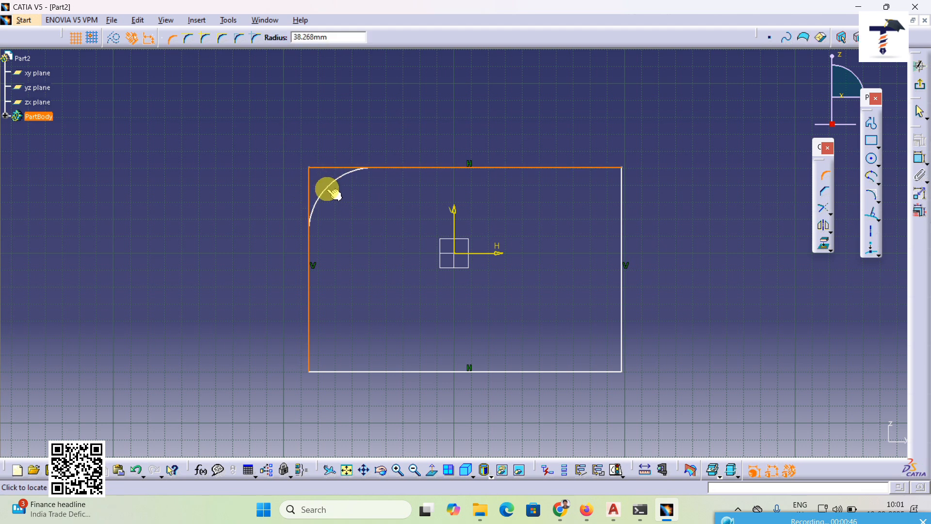
pyautogui.click(332, 192)
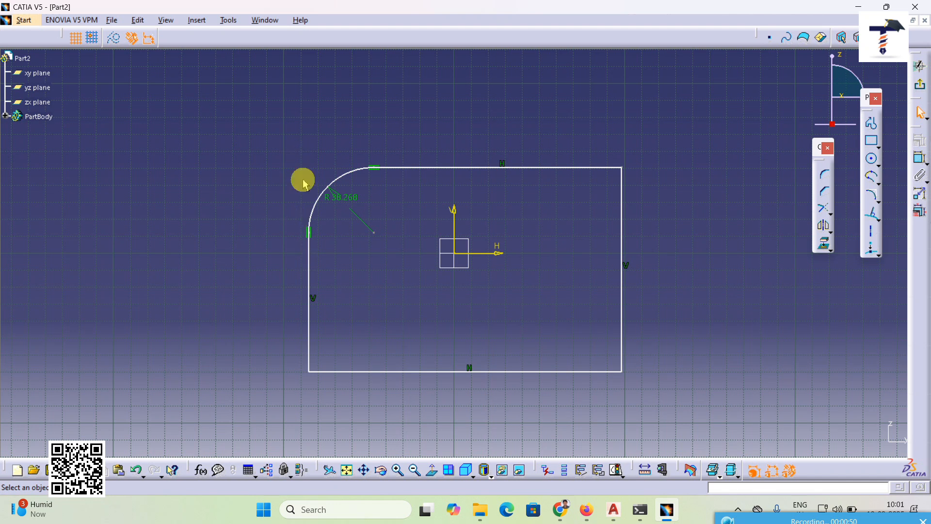
pyautogui.doubleClick(356, 197)
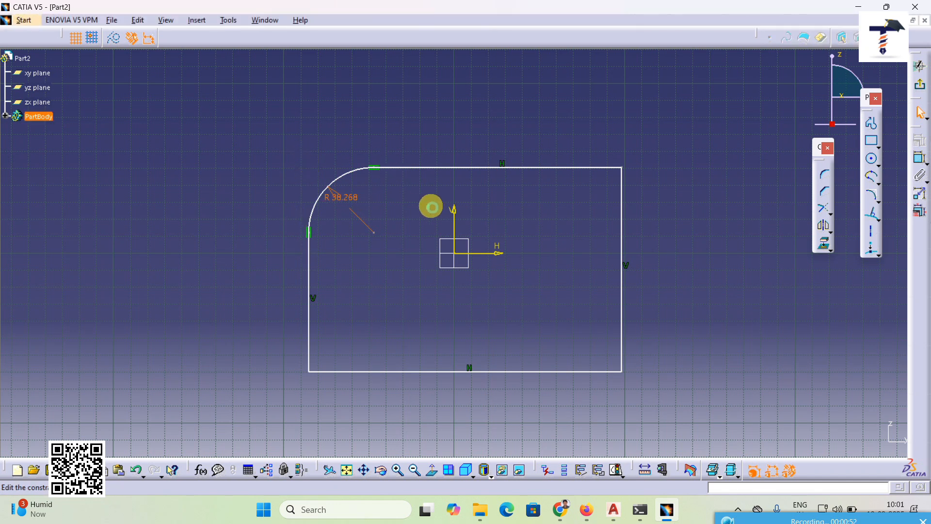
pyautogui.write('50')
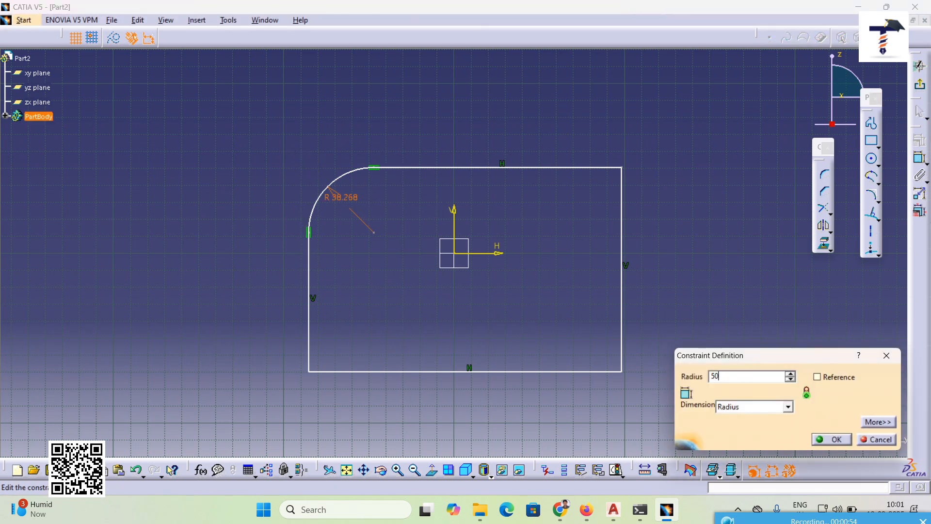
pyautogui.press('Return')
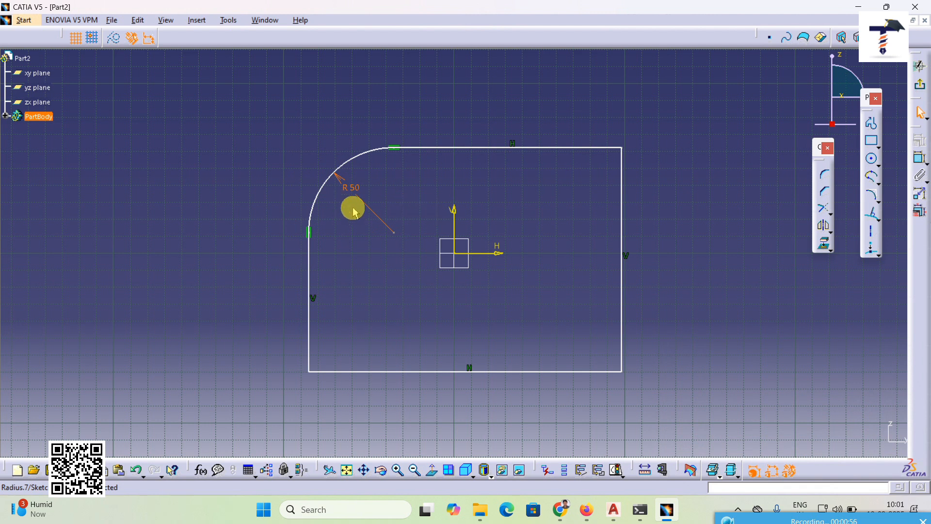
pyautogui.click(753, 257)
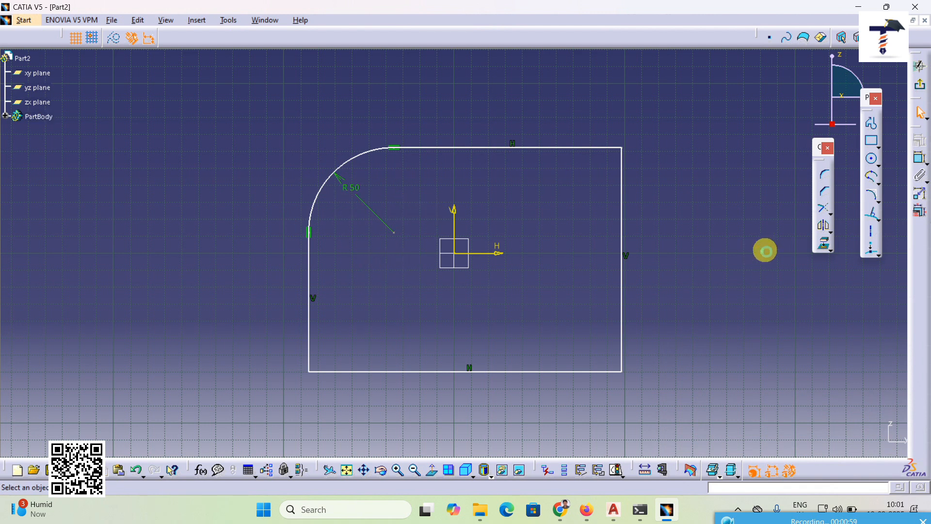
# Step: Add a corner of about 67 mm radius without trimming at the rectangle's upper-right vertex, and undo it
pyautogui.click(825, 175)
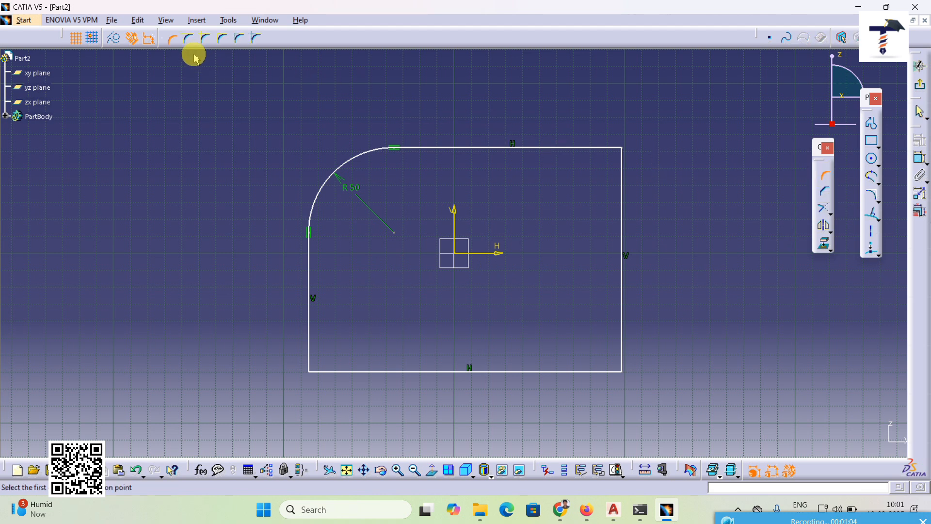
pyautogui.click(208, 41)
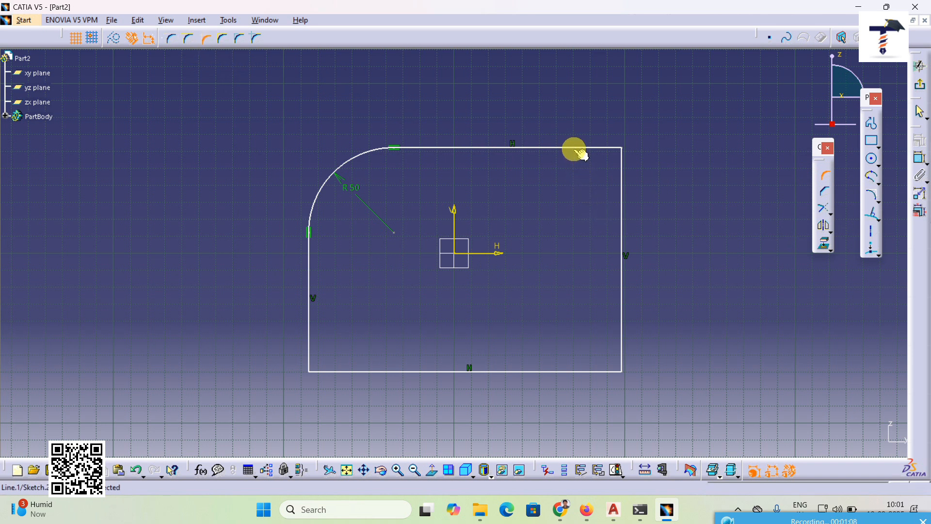
pyautogui.click(573, 148)
pyautogui.click(622, 193)
pyautogui.click(598, 194)
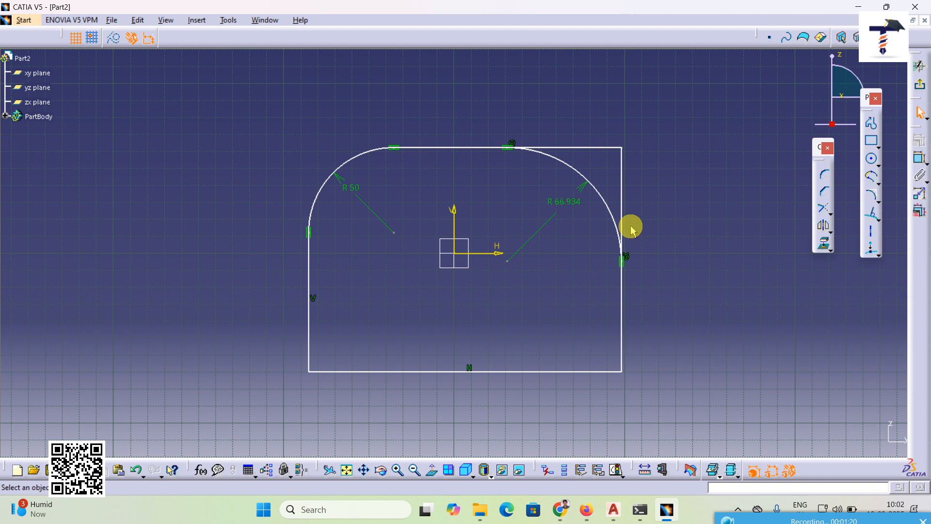
pyautogui.click(137, 470)
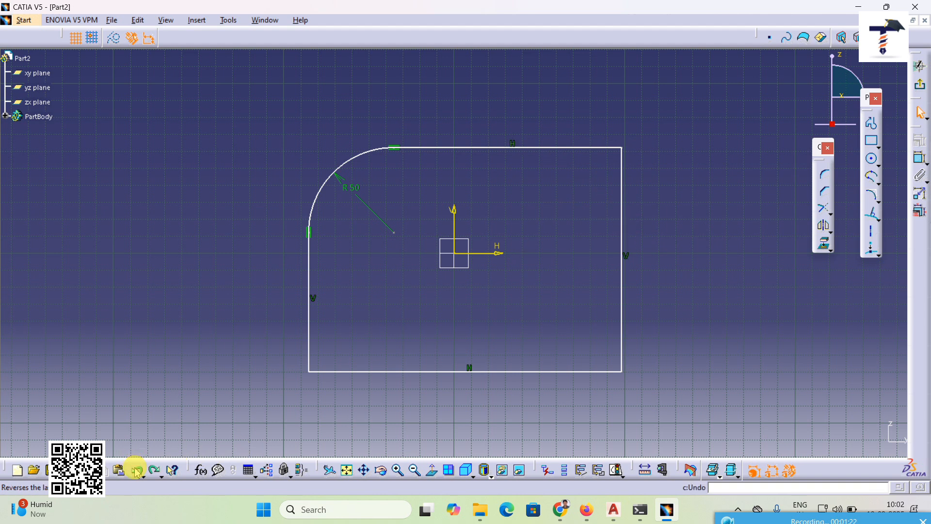
# Step: Chamfer the rectangle's upper-right vertex without trimming, at 45° and about 72.5 mm long
pyautogui.click(826, 194)
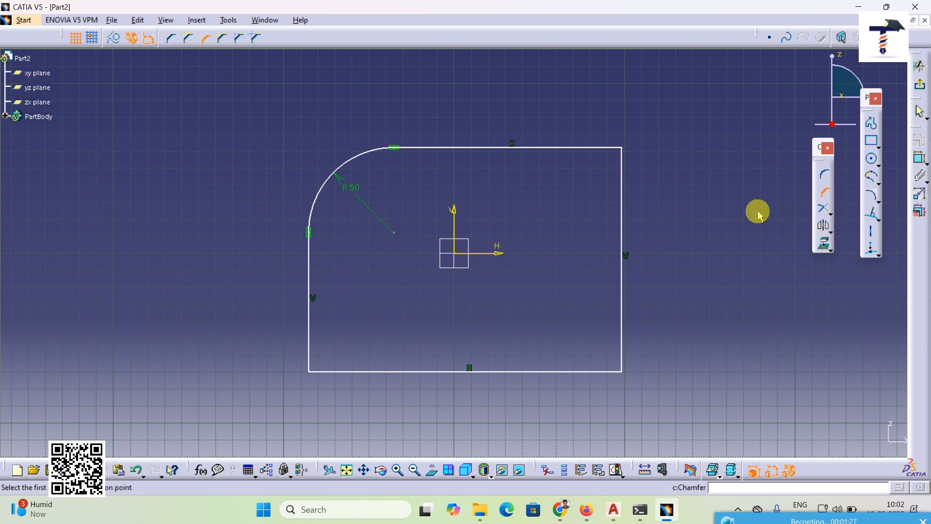
pyautogui.click(579, 155)
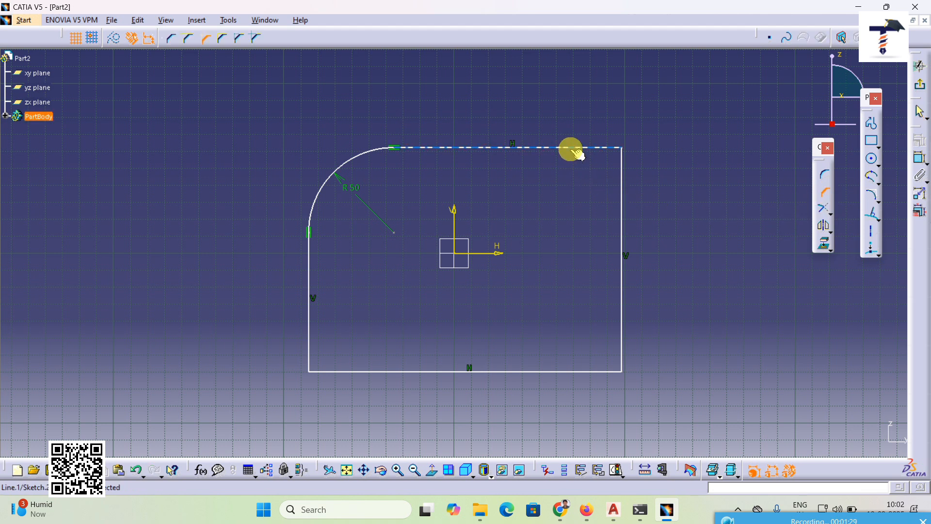
pyautogui.click(622, 207)
pyautogui.click(588, 202)
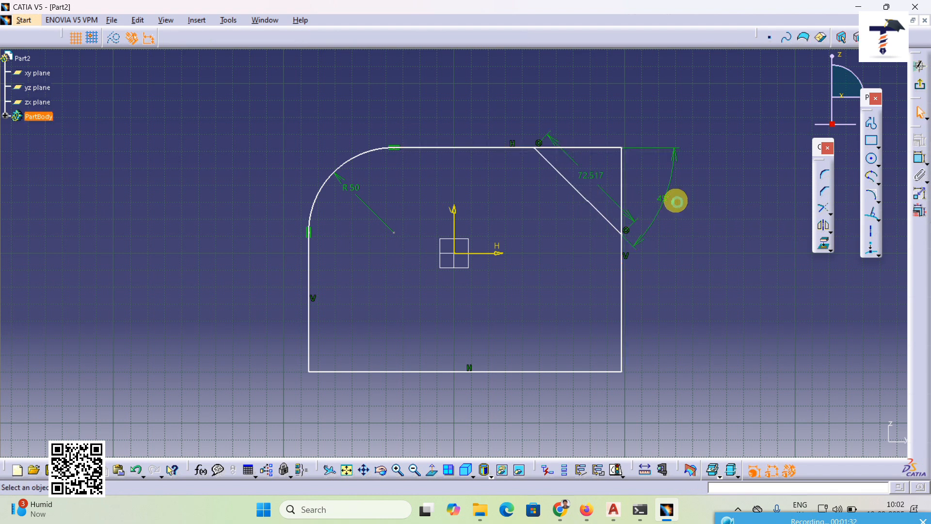
pyautogui.click(676, 201)
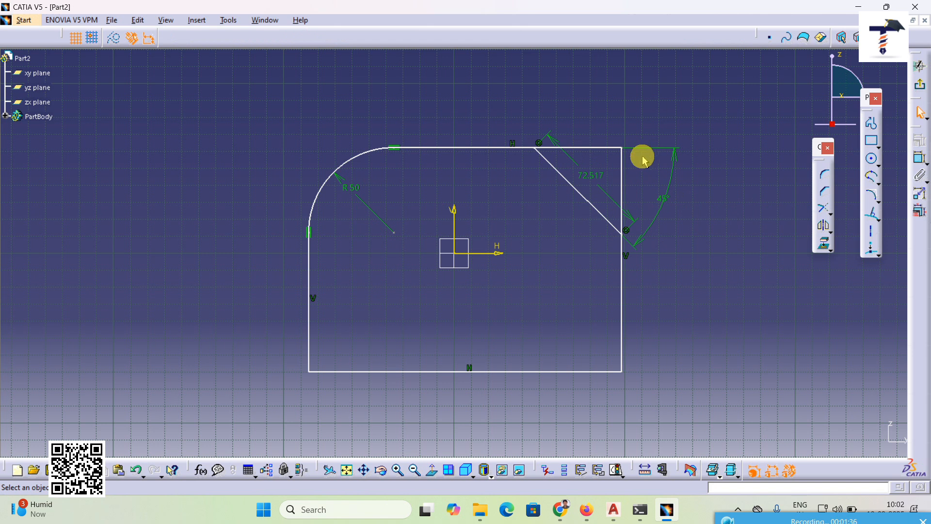
# Step: Set the chamfer's length to 100 mm
pyautogui.click(598, 175)
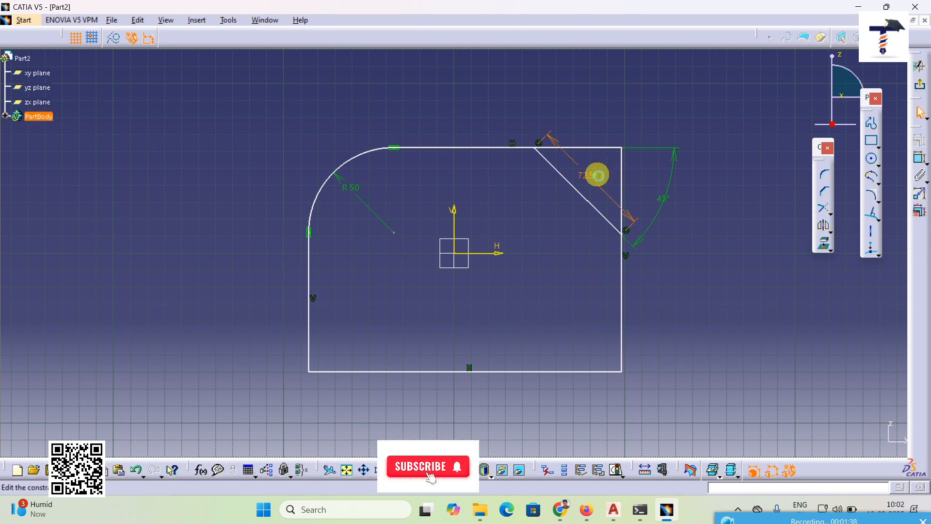
pyautogui.doubleClick(597, 176)
pyautogui.write('100')
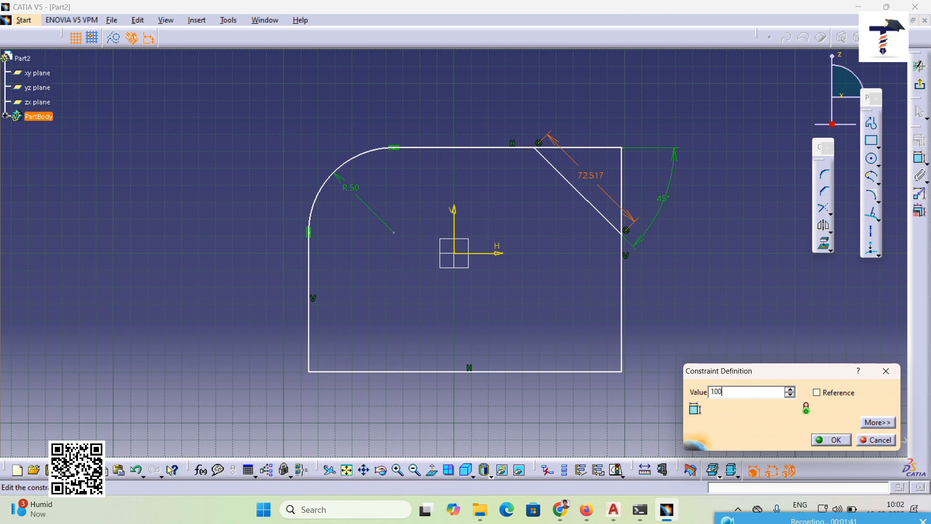
pyautogui.press('Return')
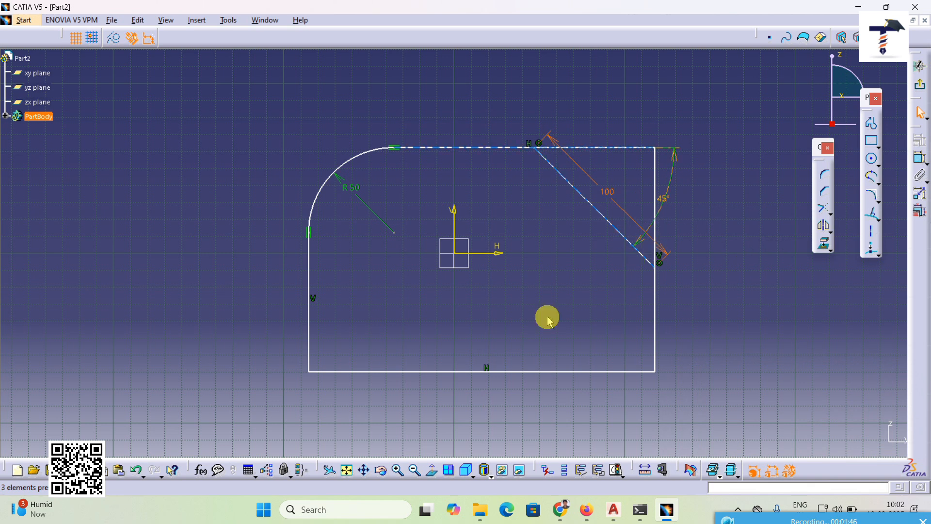
# Step: Undo the chamfer length change and delete all the geometry in the sketch
pyautogui.click(136, 470)
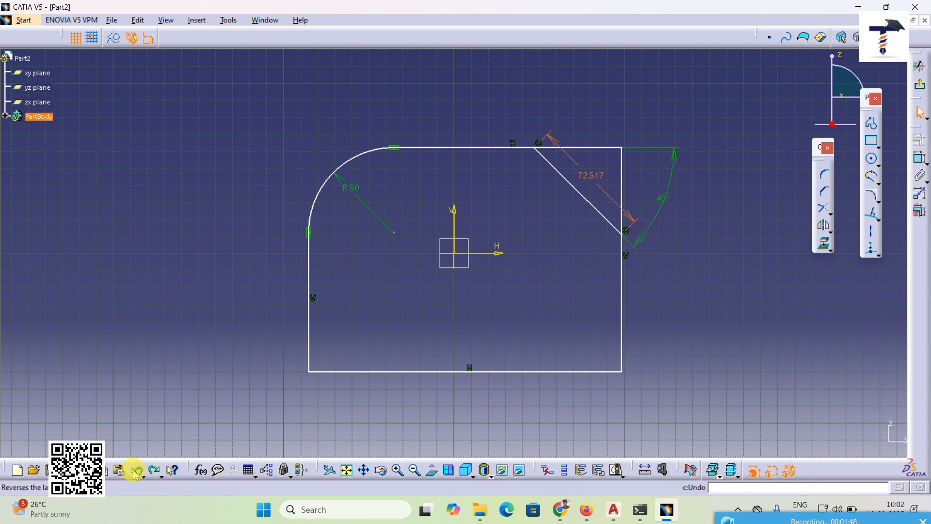
pyautogui.moveTo(237, 118); pyautogui.dragTo(705, 407)
pyautogui.press('Delete')
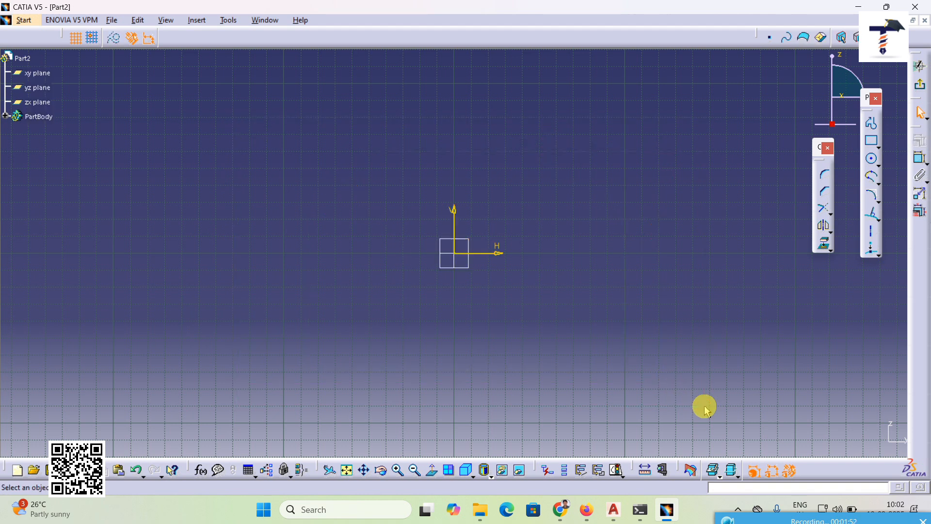
# Step: Draw an open Profile of three connected lines beside the origin, with the first and last lines crossing each other
pyautogui.click(871, 123)
pyautogui.click(263, 185)
pyautogui.click(386, 307)
pyautogui.click(391, 191)
pyautogui.click(260, 296)
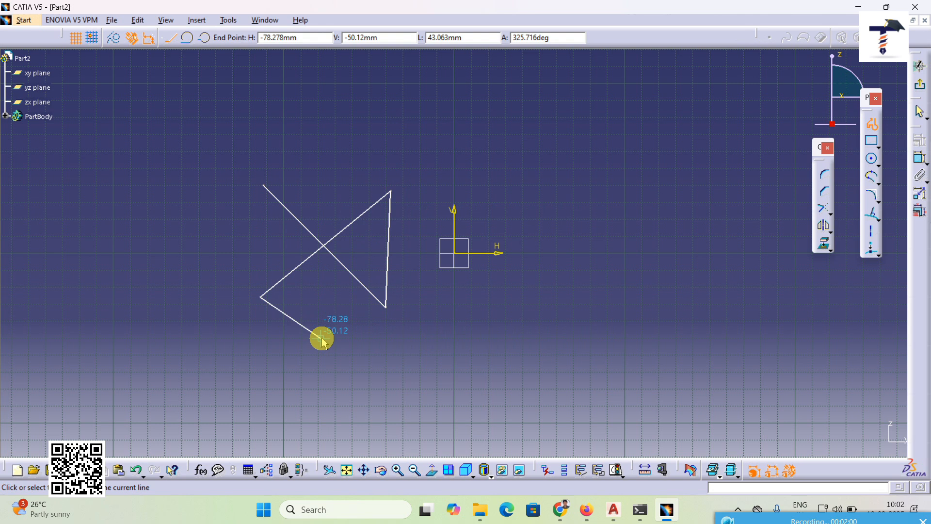
pyautogui.press('Escape')
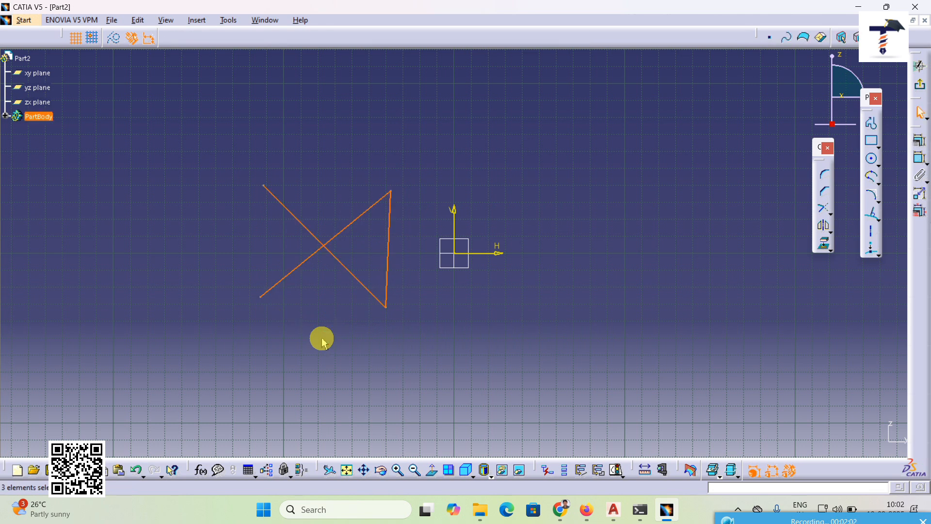
pyautogui.press('Escape')
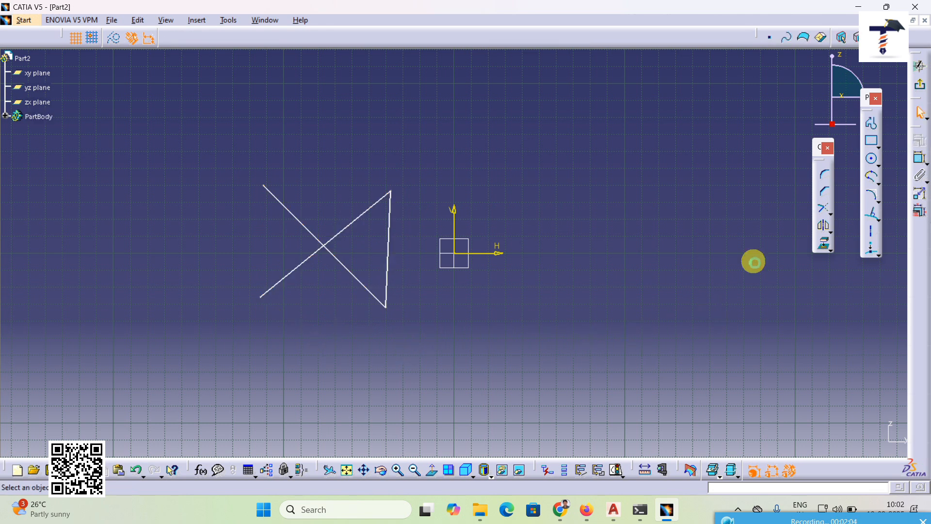
# Step: Trim the two crossing lines against each other, keeping the halves away from the near-vertical line, and undo the trim
pyautogui.click(824, 213)
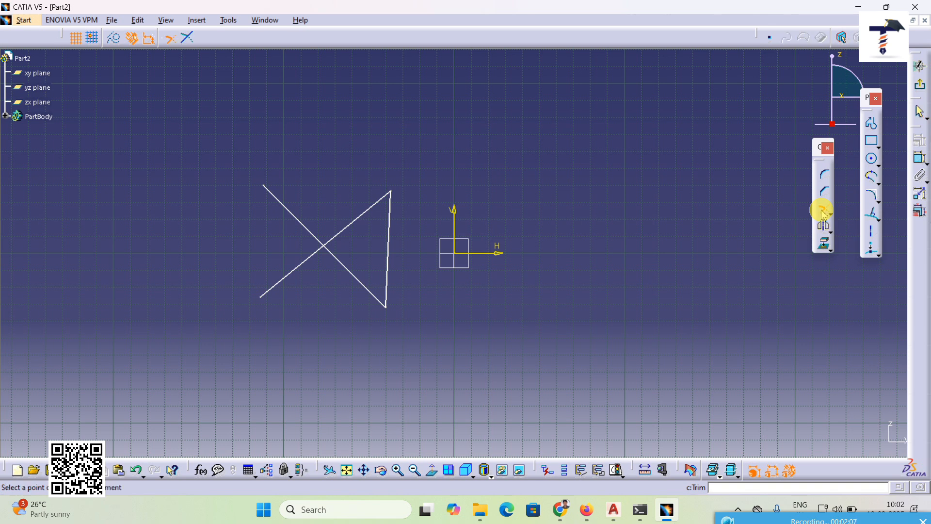
pyautogui.click(309, 265)
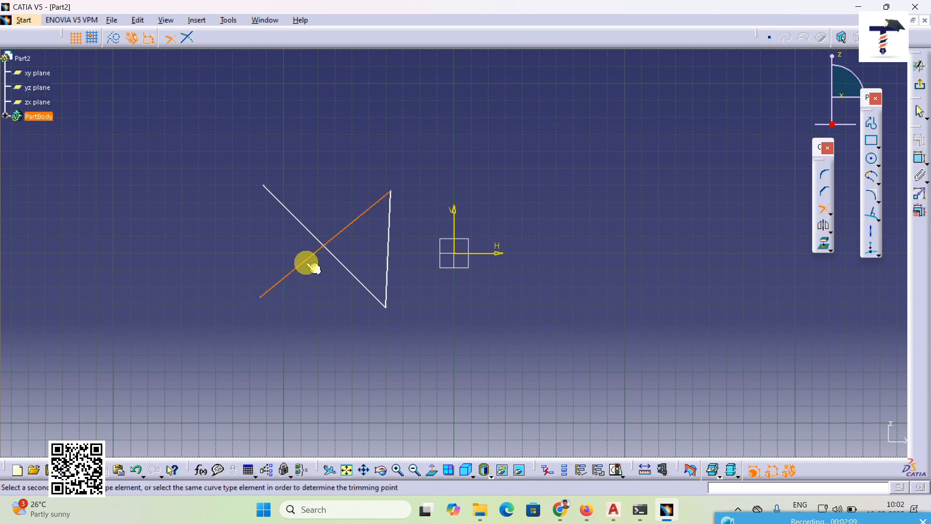
pyautogui.click(320, 235)
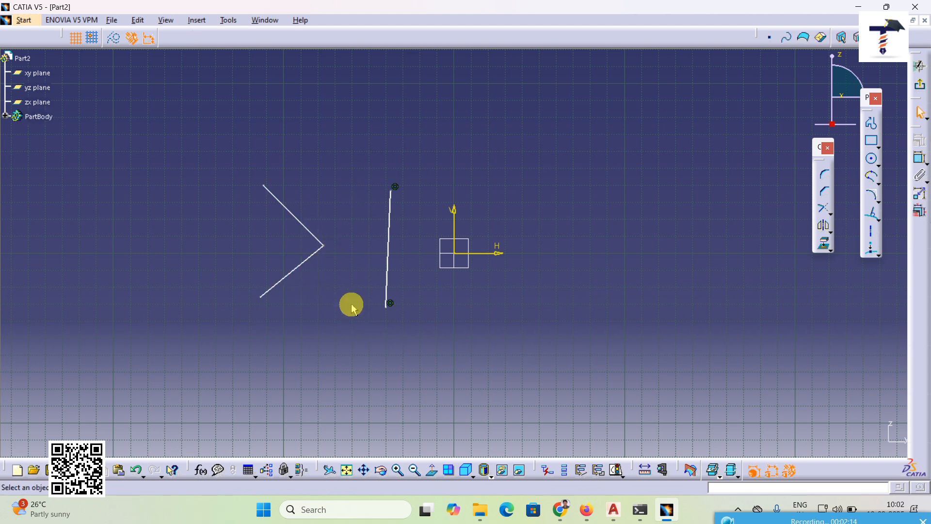
pyautogui.click(135, 469)
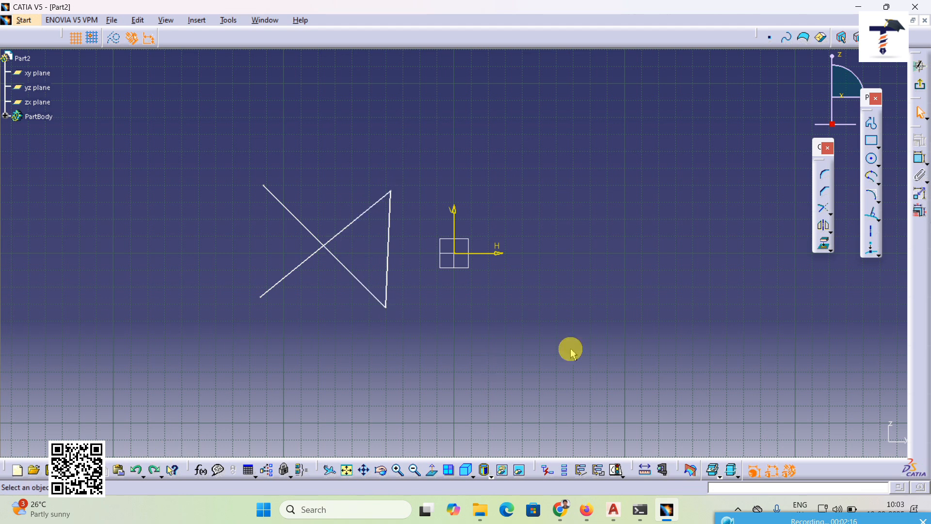
# Step: Break the diagonal line rising to the right just below the crossing, and select its upper segment
pyautogui.click(824, 212)
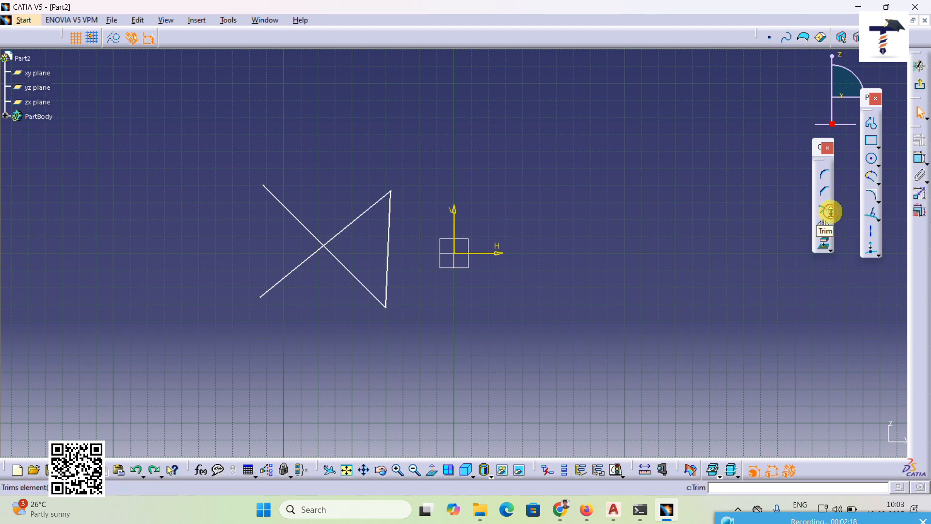
pyautogui.click(831, 215)
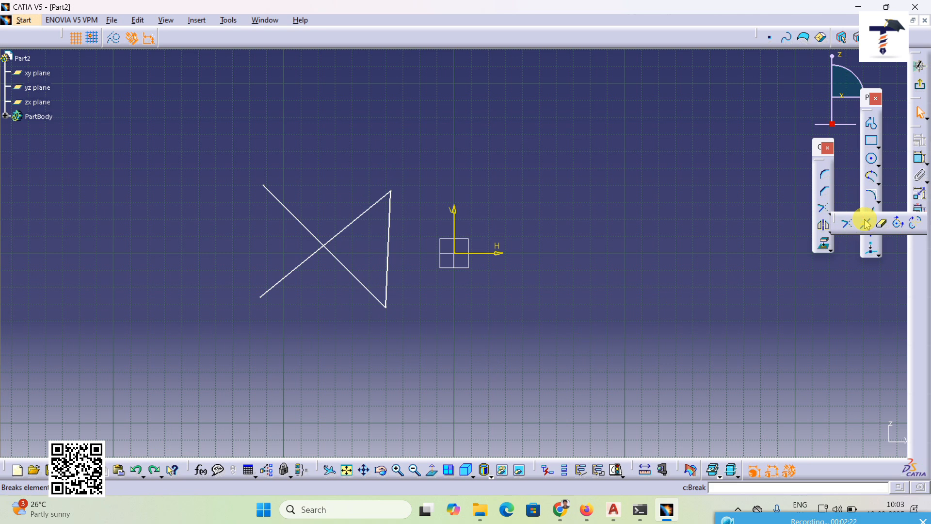
pyautogui.click(867, 223)
pyautogui.click(310, 258)
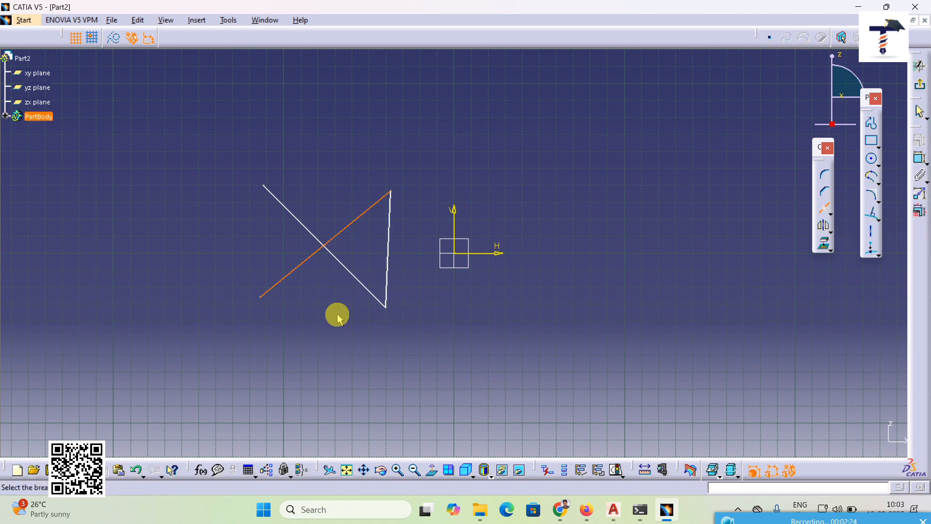
pyautogui.click(311, 260)
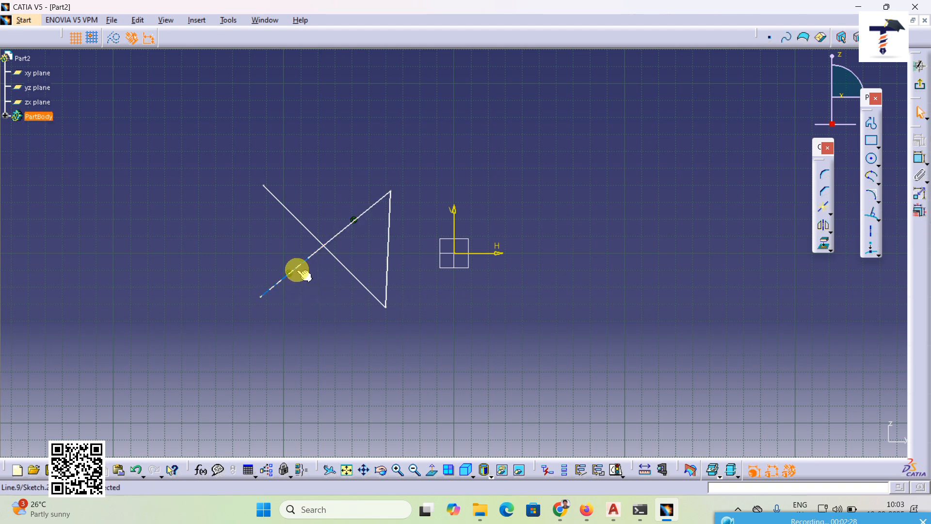
pyautogui.click(332, 240)
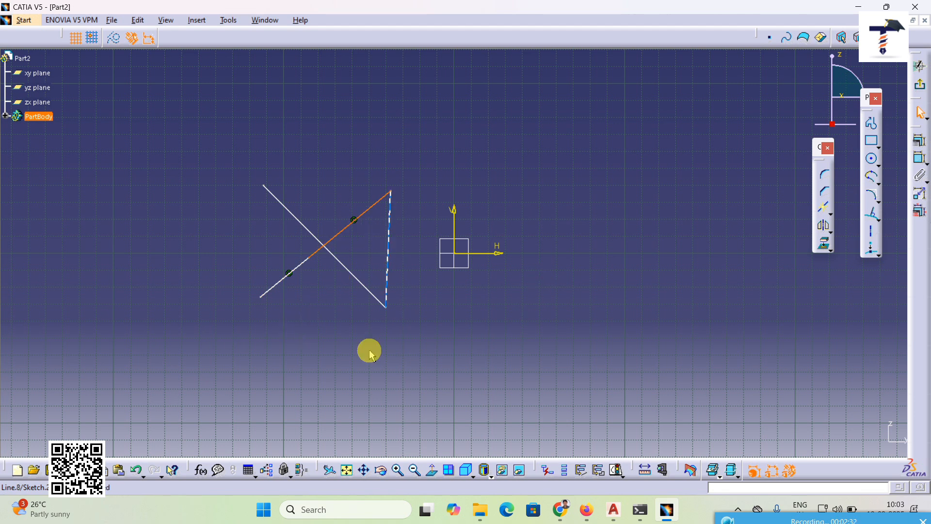
# Step: Clear the selection and undo the break in the rising diagonal line
pyautogui.click(341, 385)
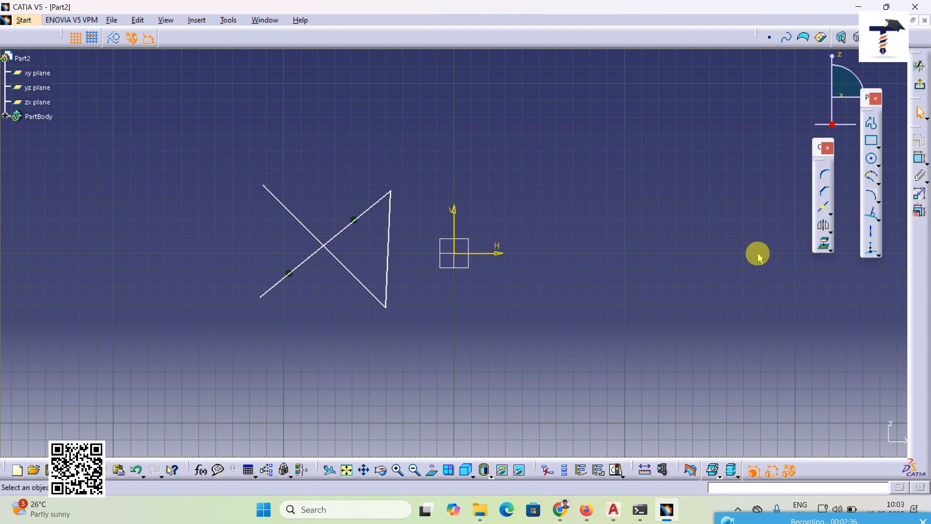
pyautogui.click(831, 212)
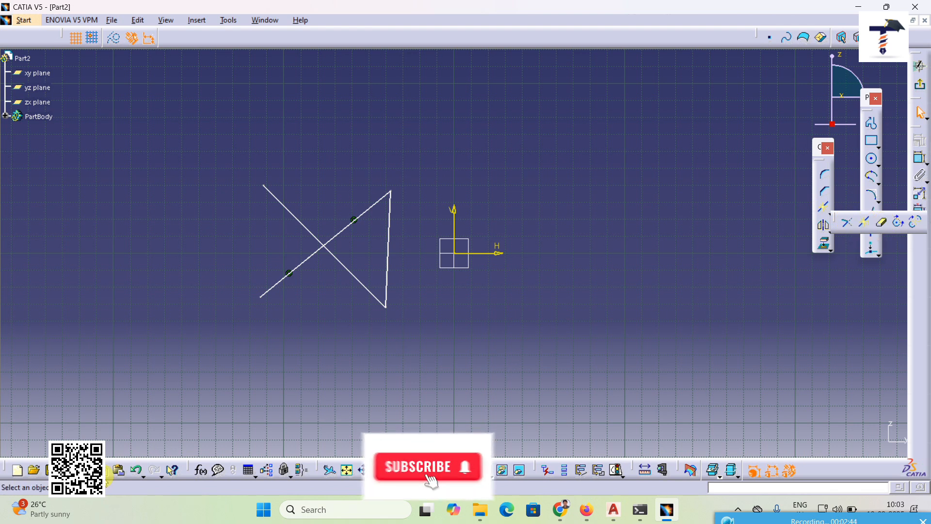
pyautogui.click(137, 471)
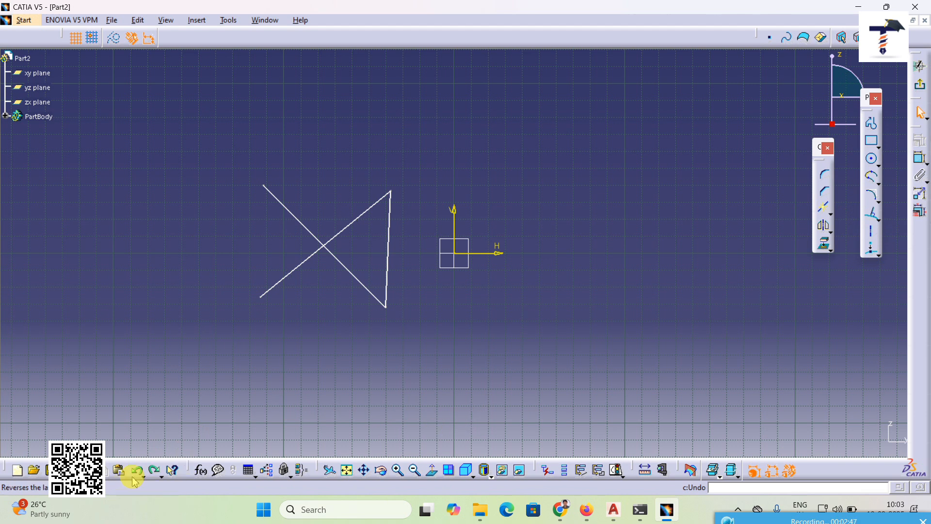
# Step: Quick Trim the lower-left end of the rising diagonal and the upper-left end of the falling one at their crossing, undoing each trim
pyautogui.click(830, 212)
pyautogui.click(883, 228)
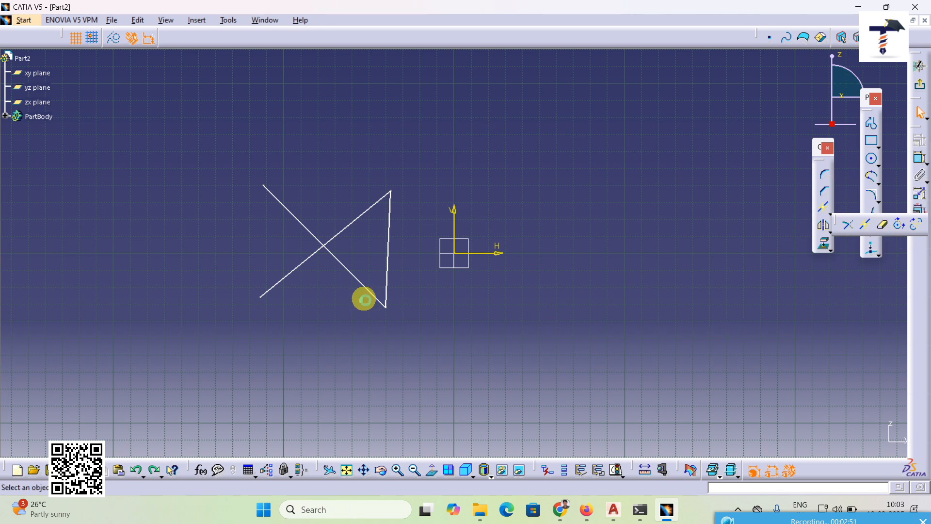
pyautogui.click(298, 272)
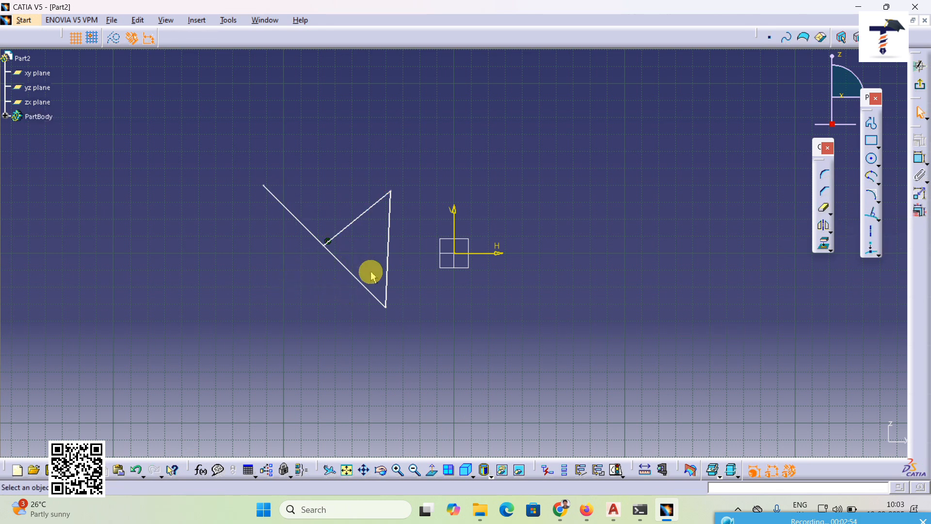
pyautogui.click(134, 473)
pyautogui.click(824, 208)
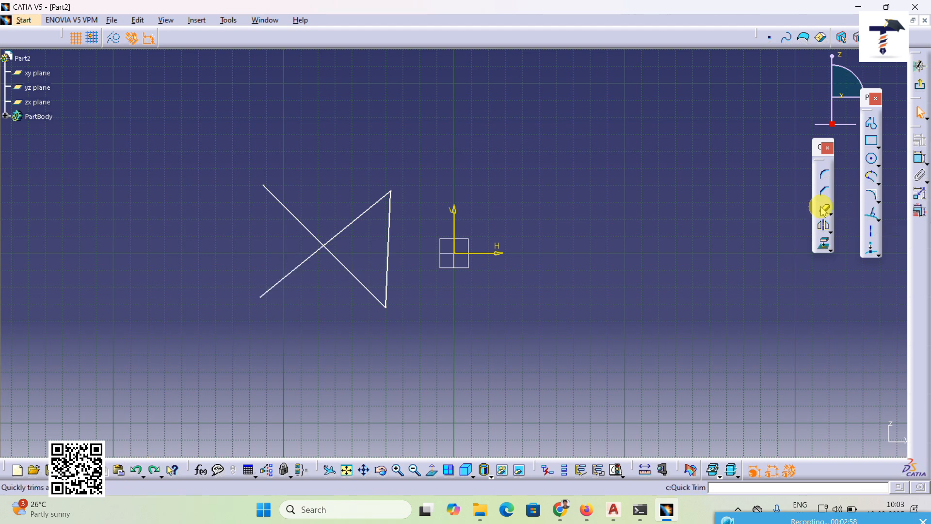
pyautogui.click(304, 222)
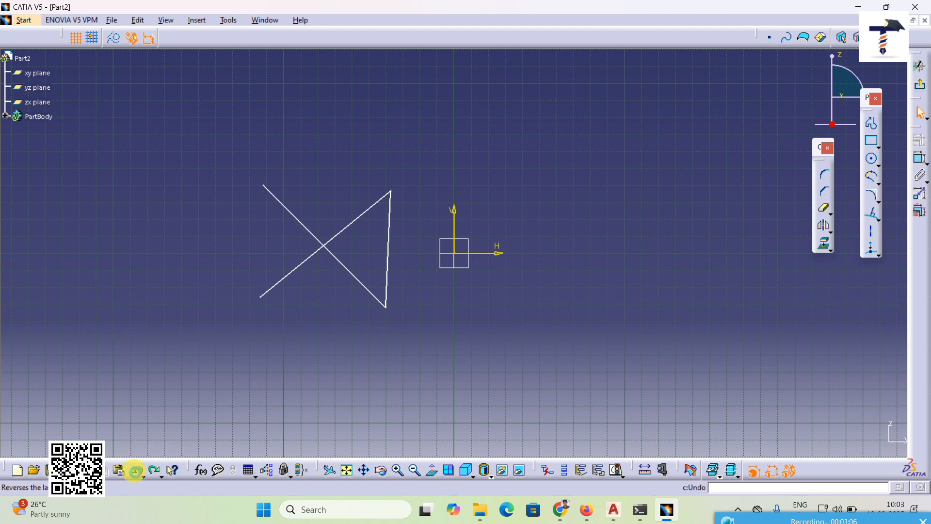
# Step: Draw a center-point arc that opens downward, above and to the right of the origin
pyautogui.click(831, 213)
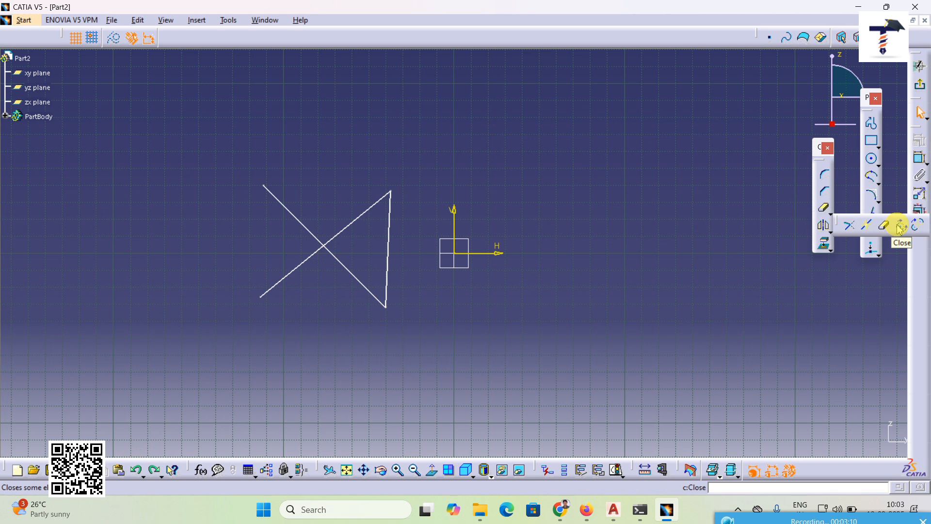
pyautogui.click(880, 165)
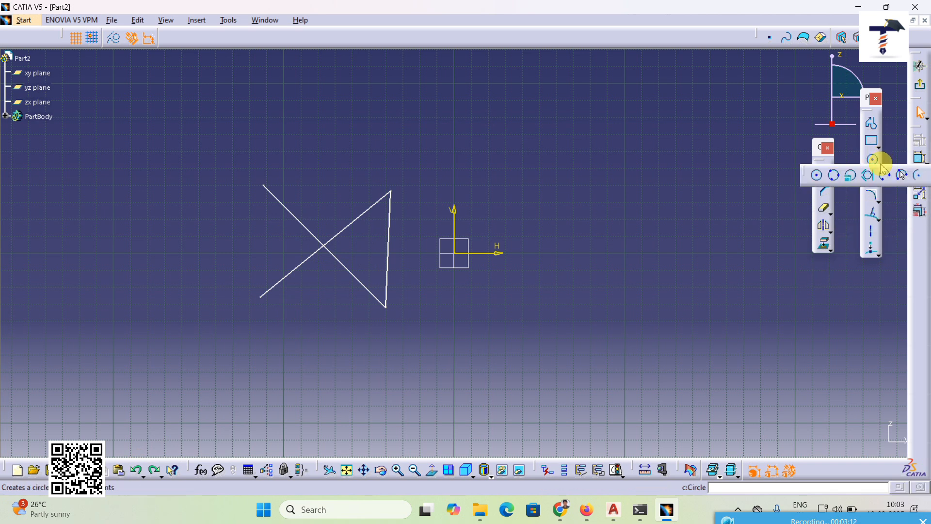
pyautogui.click(915, 175)
pyautogui.click(575, 190)
pyautogui.click(516, 209)
pyautogui.click(652, 180)
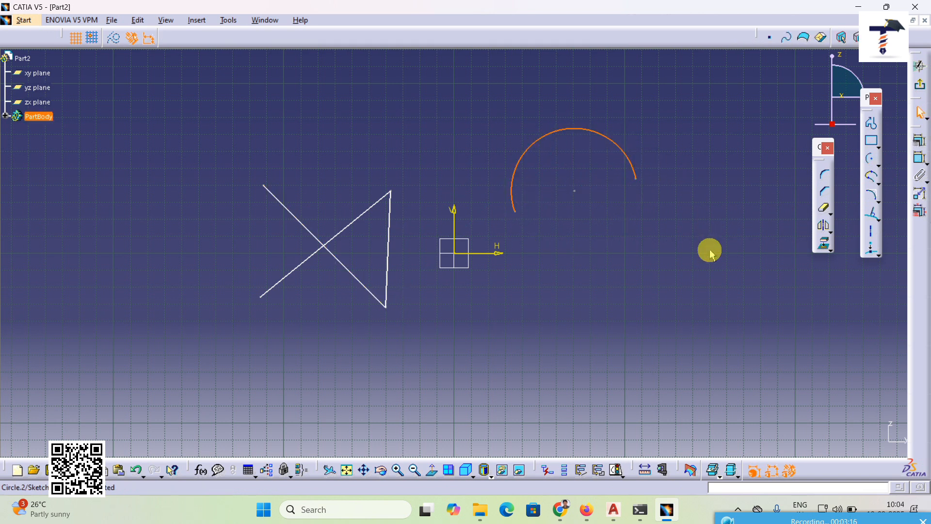
# Step: Close the arc into a full circle and undo the closing
pyautogui.click(825, 211)
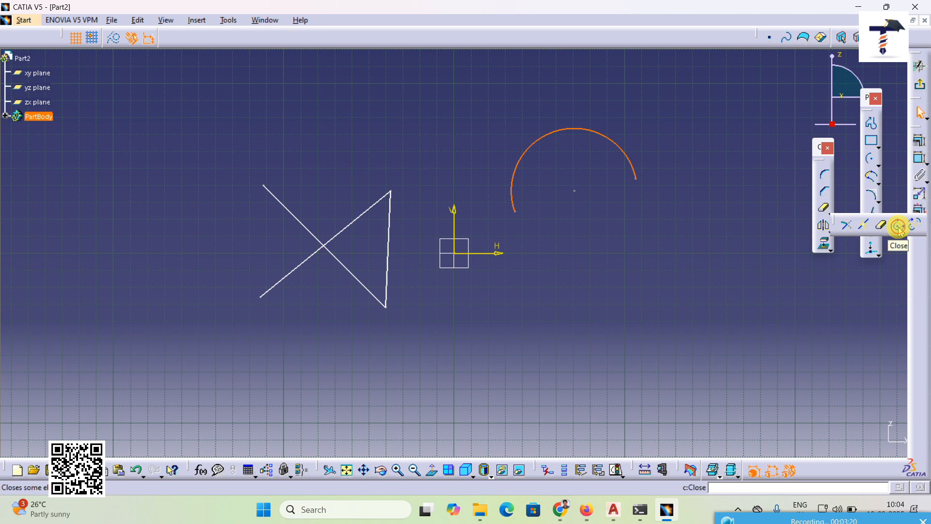
pyautogui.click(898, 227)
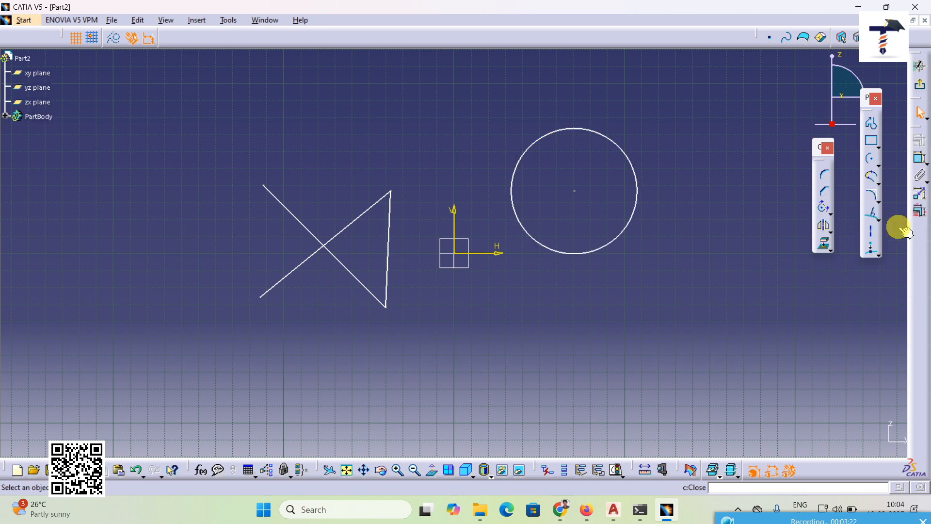
pyautogui.click(138, 477)
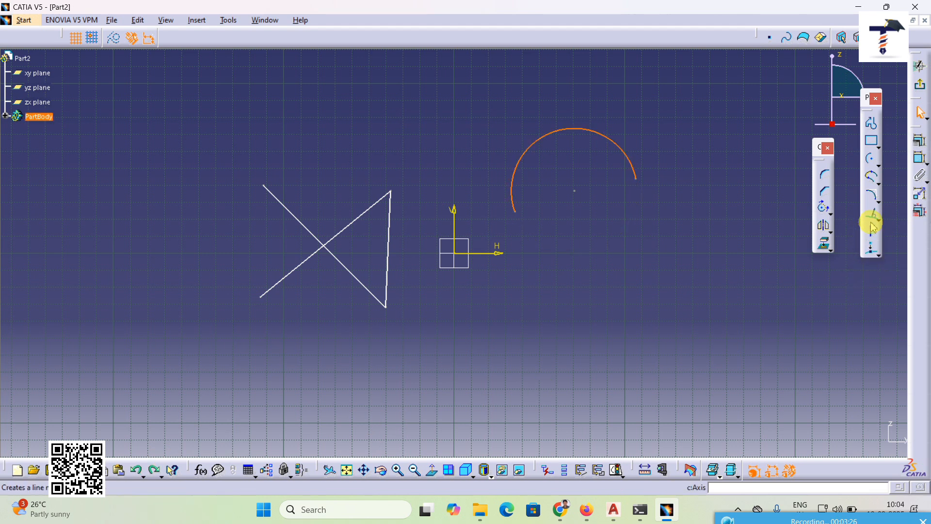
# Step: Replace the arc with its complement, and delete all the geometry in the sketch
pyautogui.click(829, 213)
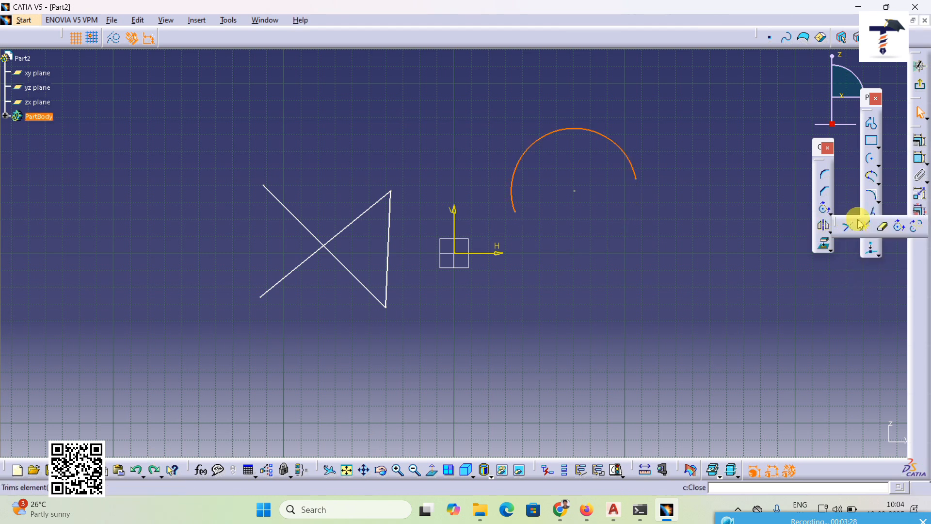
pyautogui.click(916, 229)
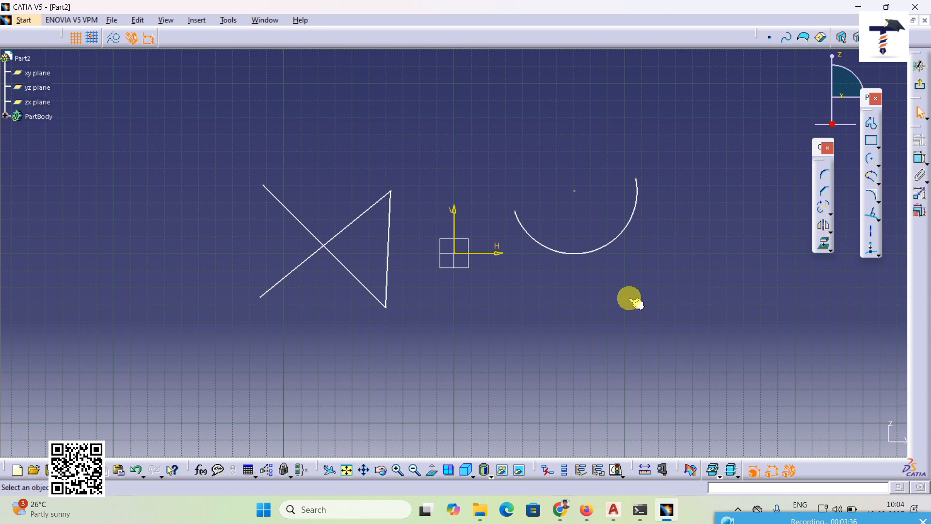
pyautogui.moveTo(630, 297); pyautogui.dragTo(627, 298, button='middle')
pyautogui.moveTo(182, 111); pyautogui.dragTo(679, 354)
pyautogui.press('Delete')
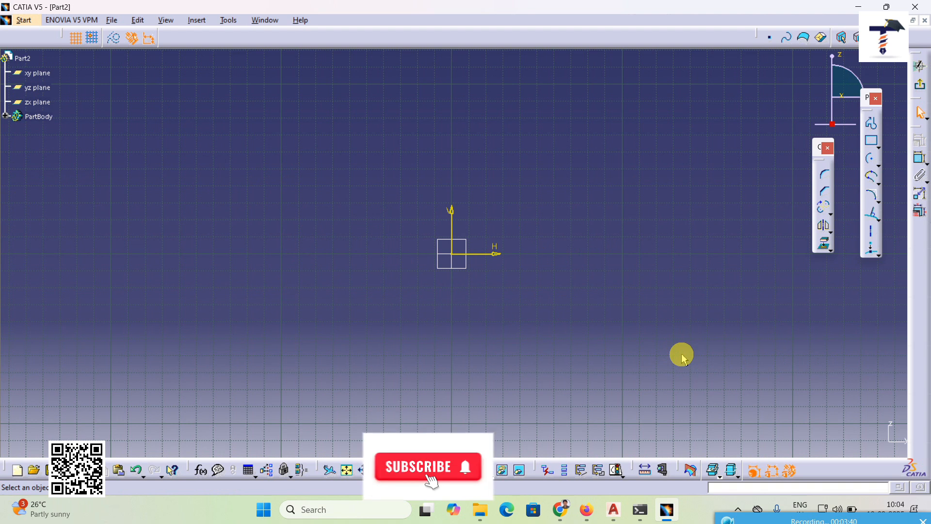
# Step: Draw a rectangle about 42 by 78 mm to the left of the origin, and detach the Transformation tools so they float over the sketch
pyautogui.click(872, 141)
pyautogui.click(303, 191)
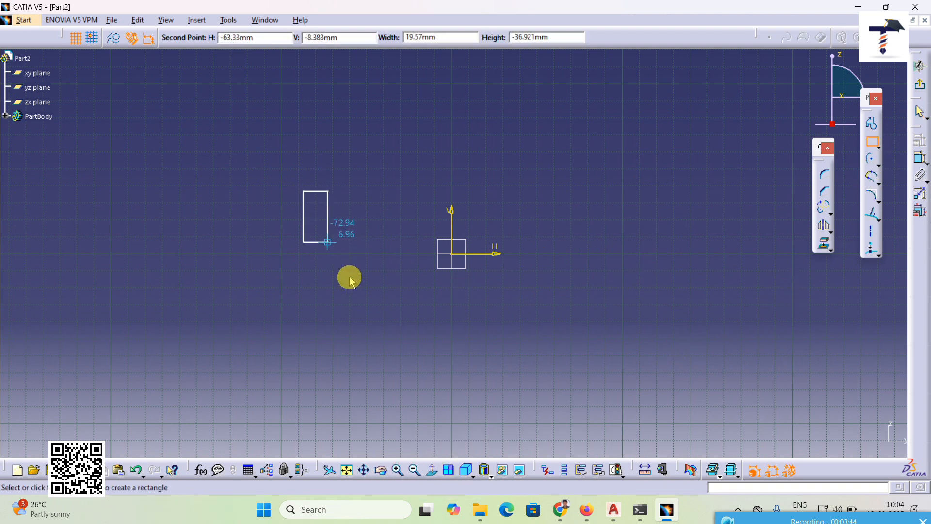
pyautogui.click(374, 323)
pyautogui.click(830, 231)
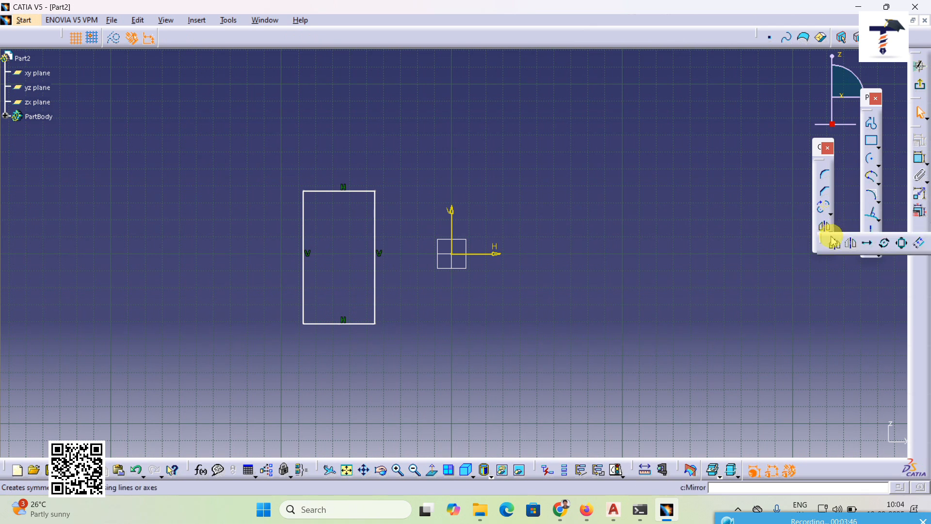
pyautogui.moveTo(828, 243); pyautogui.dragTo(732, 213)
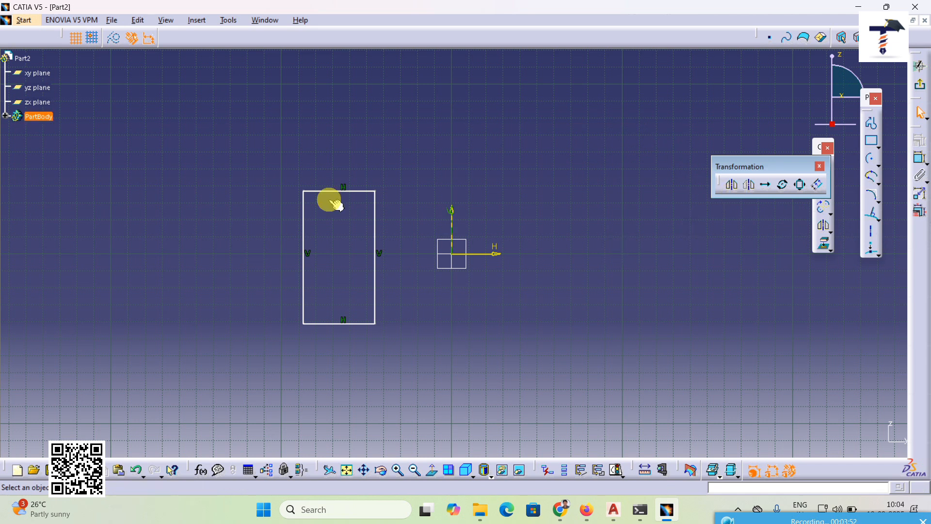
# Step: Mirror the whole rectangle about the vertical sketch axis and undo the mirror
pyautogui.hotkey('ctrl', 'a')
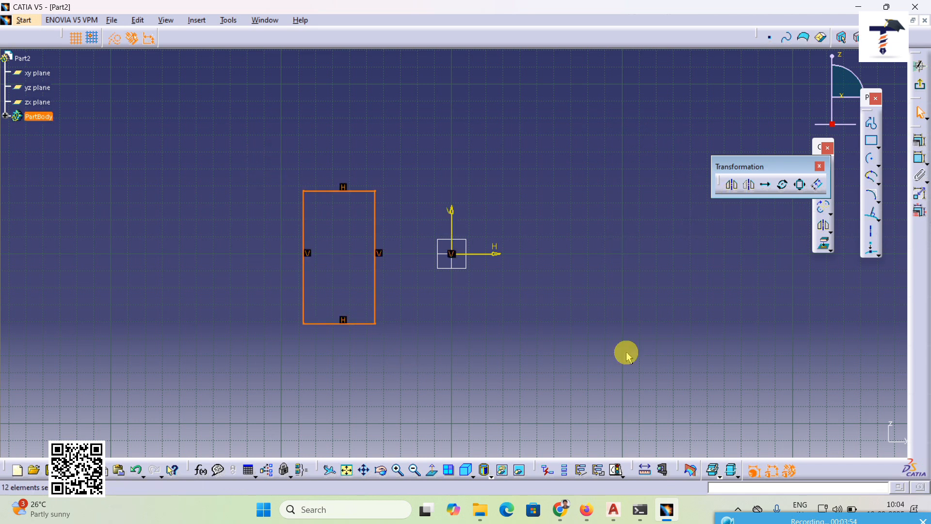
pyautogui.click(733, 187)
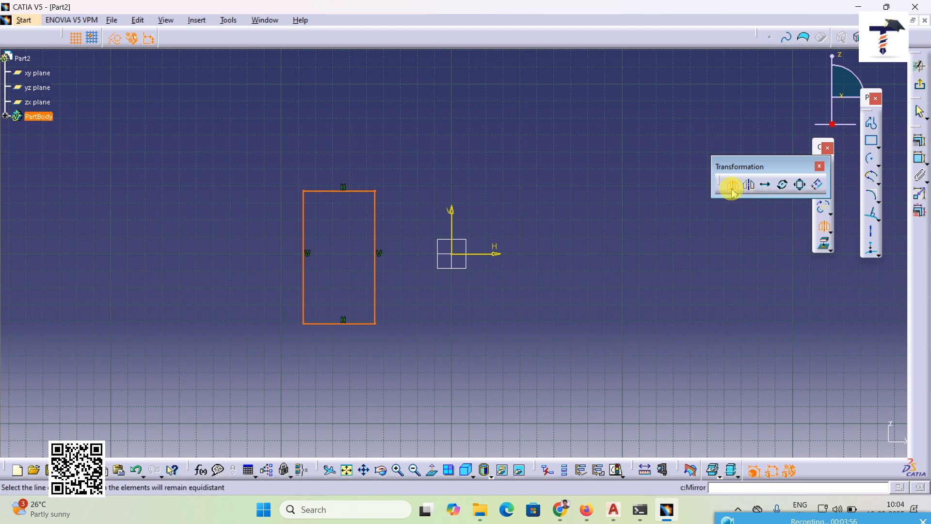
pyautogui.click(458, 231)
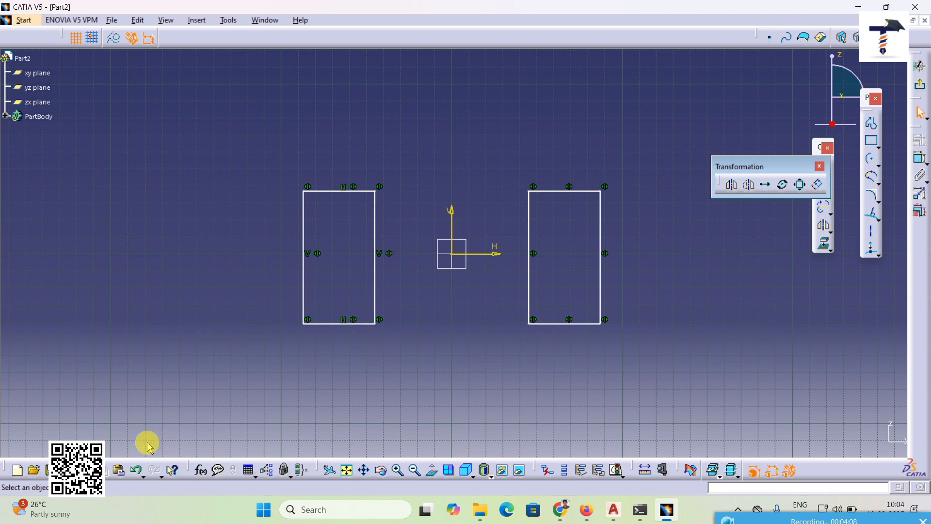
pyautogui.click(135, 477)
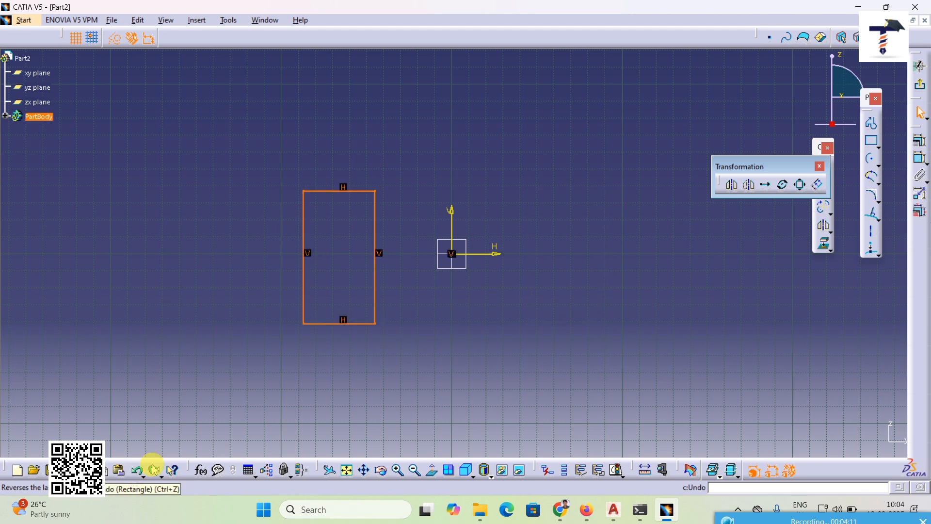
# Step: Move the rectangle to the opposite side of the vertical sketch axis with Symmetry, and undo the move
pyautogui.click(750, 189)
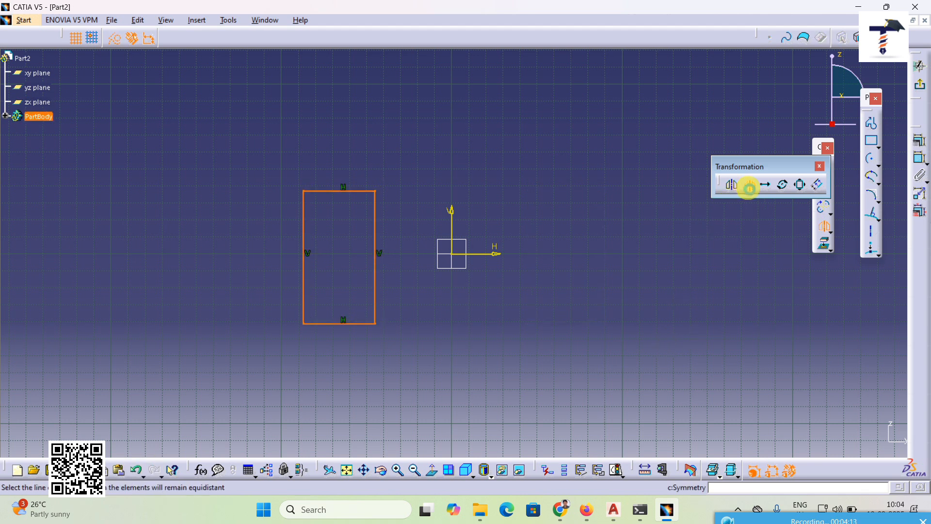
pyautogui.click(453, 227)
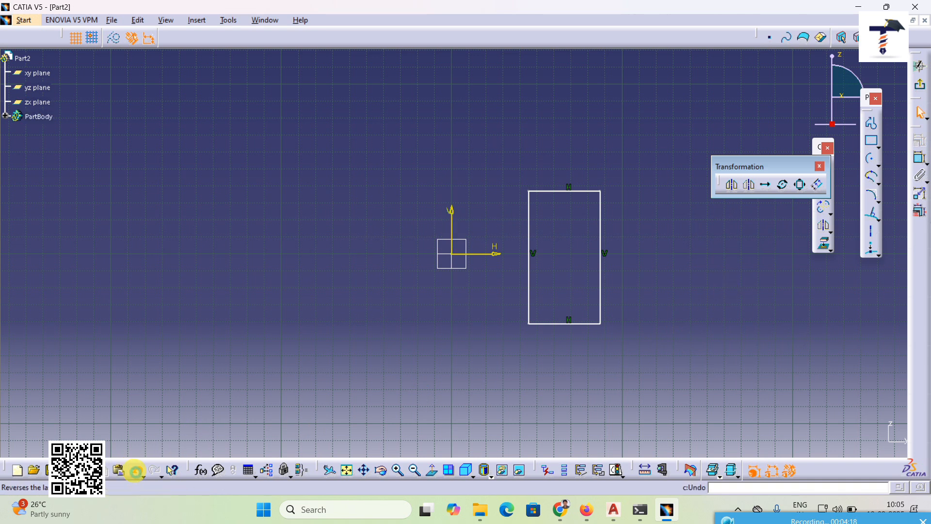
pyautogui.click(136, 472)
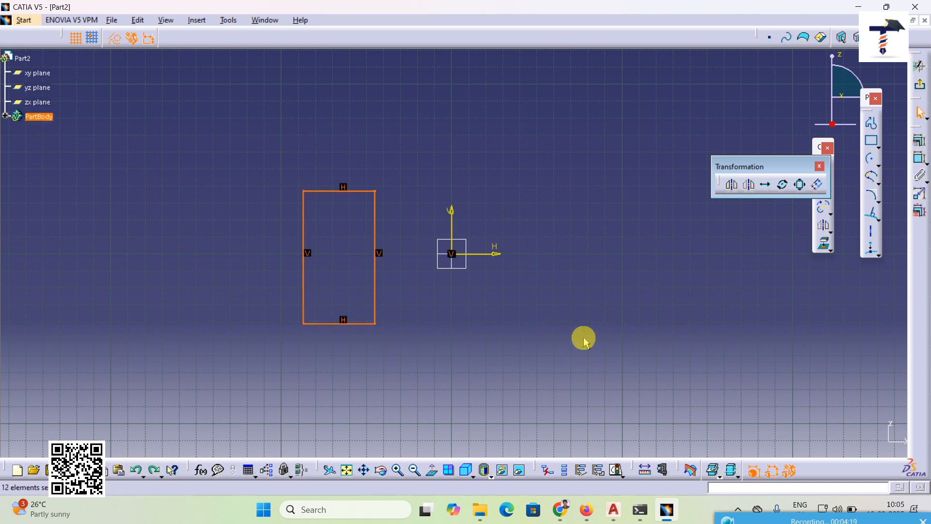
# Step: Translate the rectangle horizontally from its lower-left corner as 4 duplicates spaced about 71.5 mm apart, and undo the translation
pyautogui.click(766, 185)
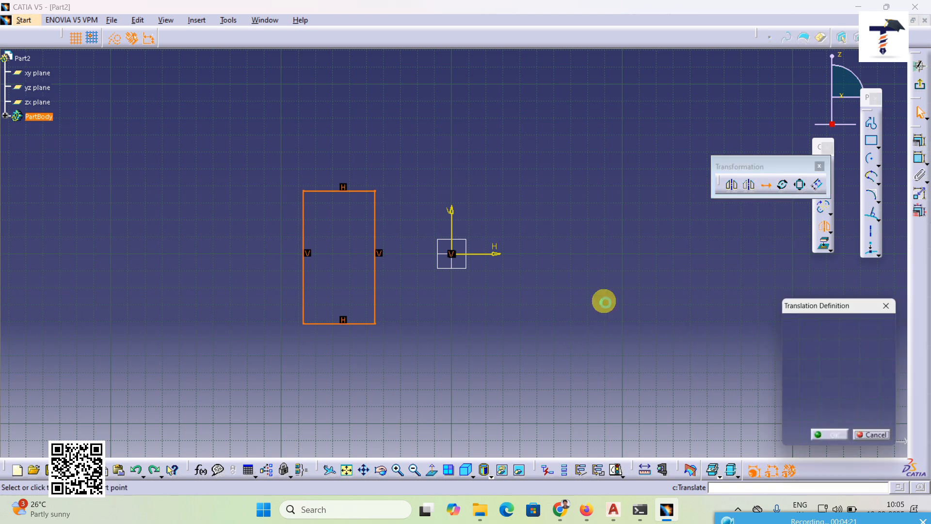
pyautogui.click(306, 324)
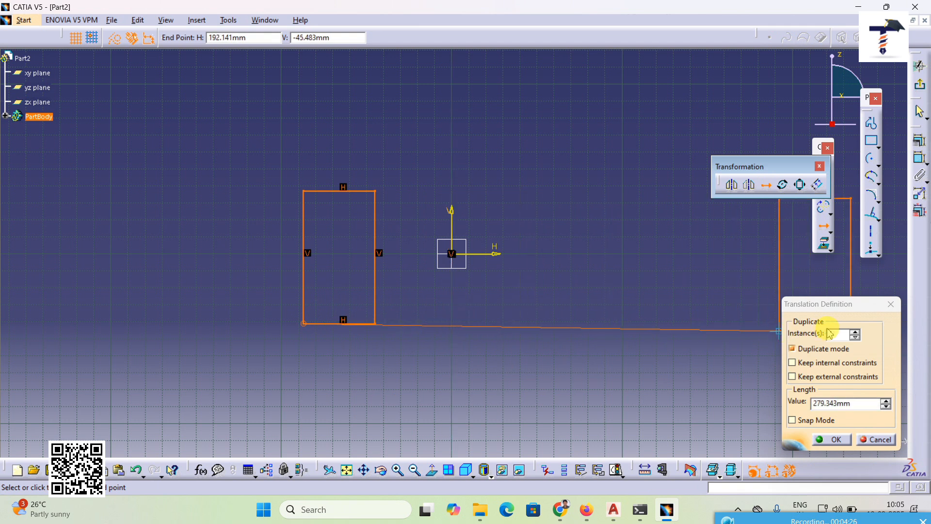
pyautogui.click(855, 332)
pyautogui.click(855, 331)
pyautogui.moveTo(488, 320); pyautogui.dragTo(275, 341, button='middle')
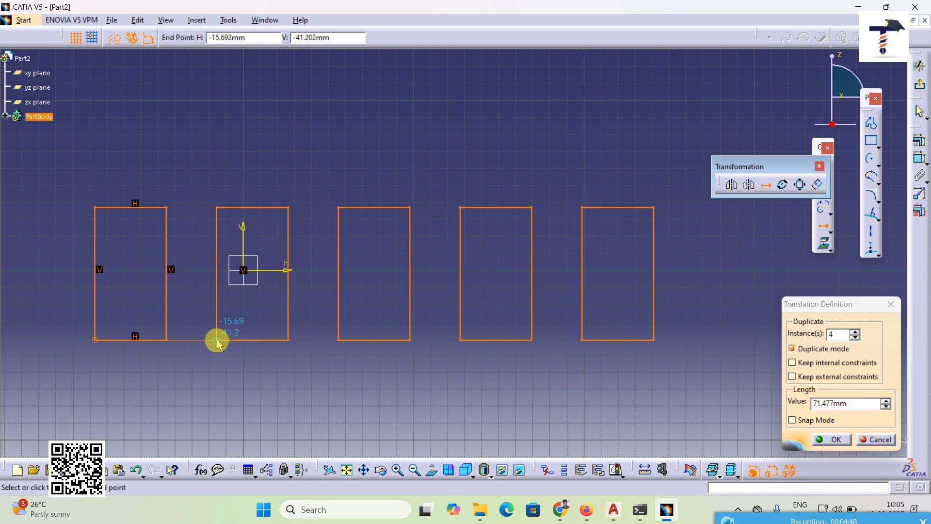
pyautogui.click(217, 341)
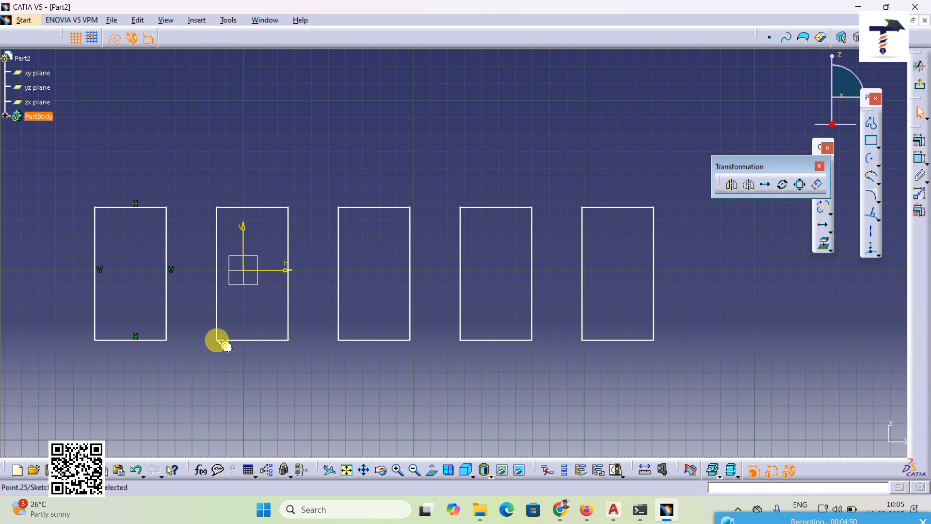
pyautogui.click(135, 470)
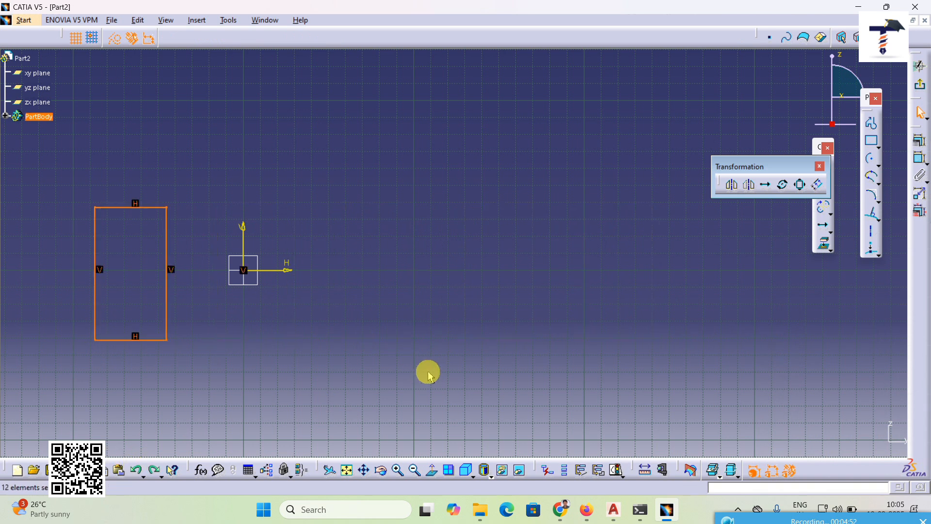
# Step: Try rotating the rectangle about its lower-left corner as 3 duplicates at 15 degrees, and cancel the rotation
pyautogui.moveTo(429, 375); pyautogui.dragTo(543, 376, button='middle')
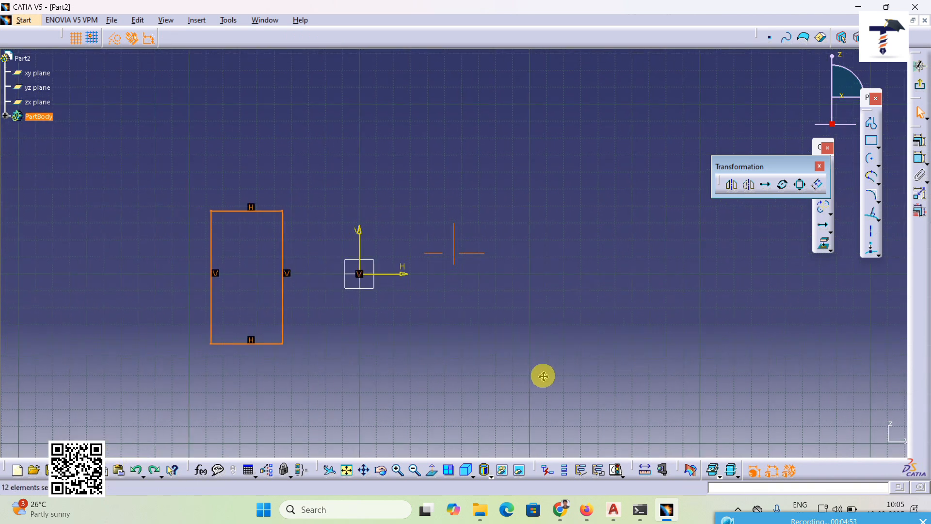
pyautogui.click(784, 189)
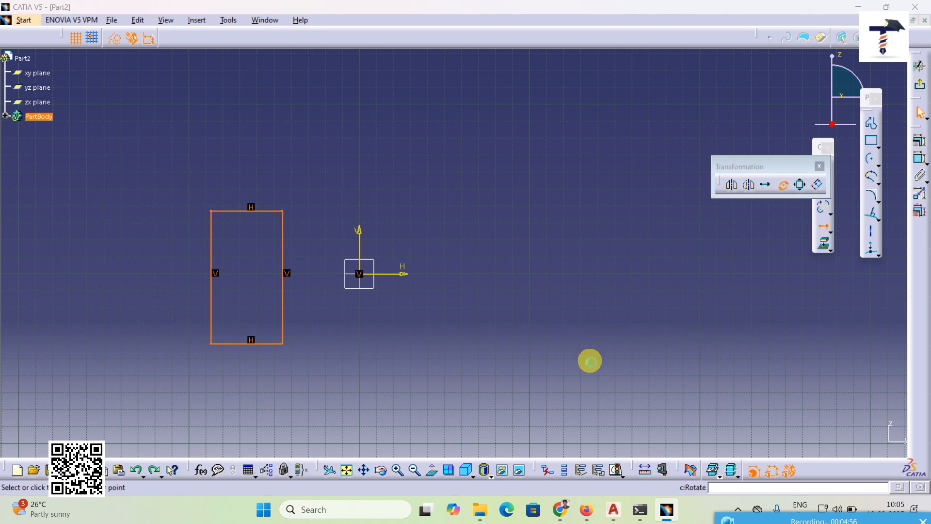
pyautogui.click(211, 344)
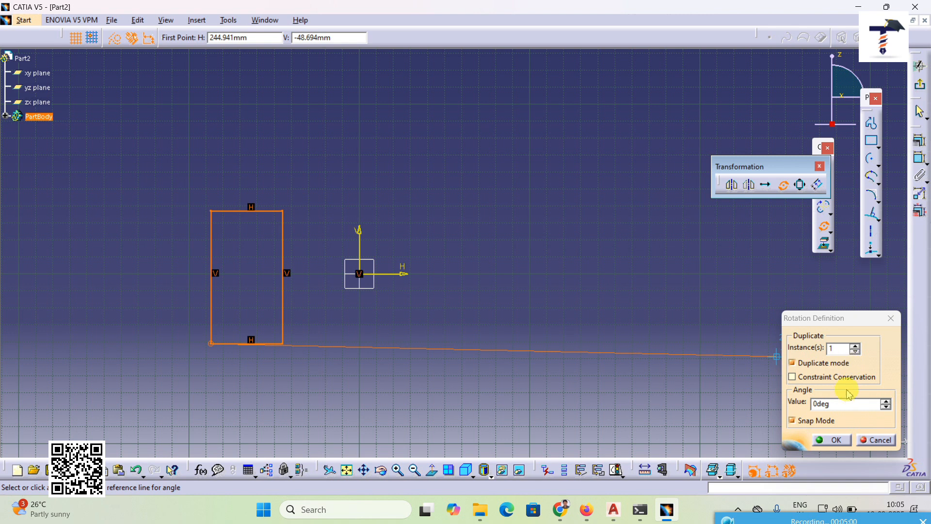
pyautogui.click(856, 346)
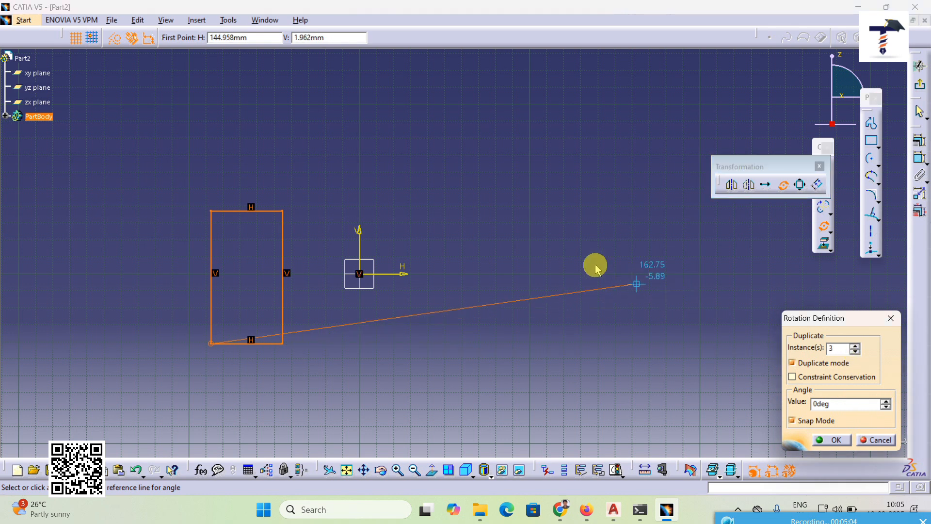
pyautogui.click(886, 403)
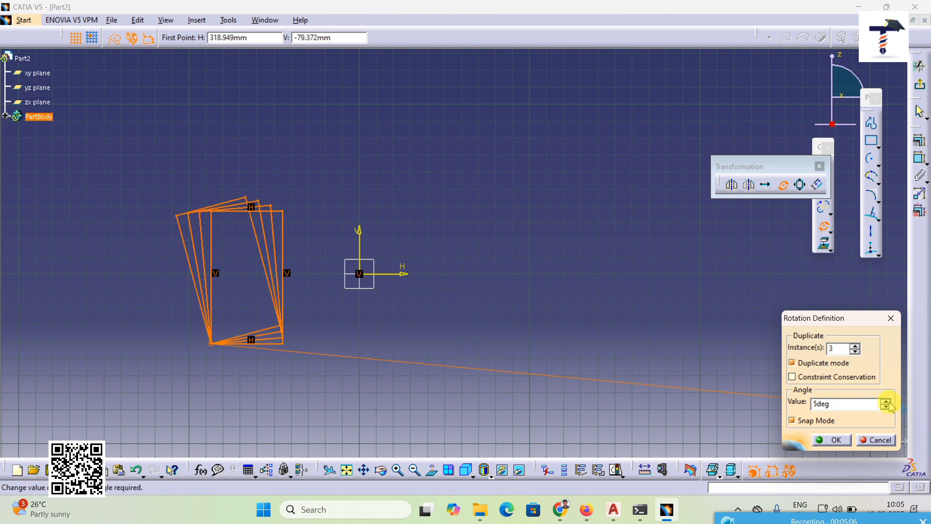
pyautogui.click(886, 402)
pyautogui.click(887, 403)
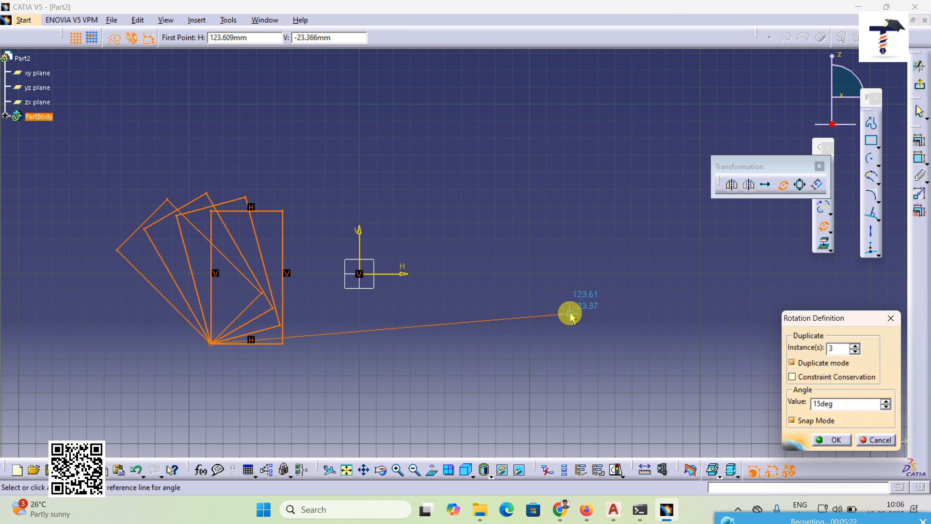
pyautogui.click(867, 441)
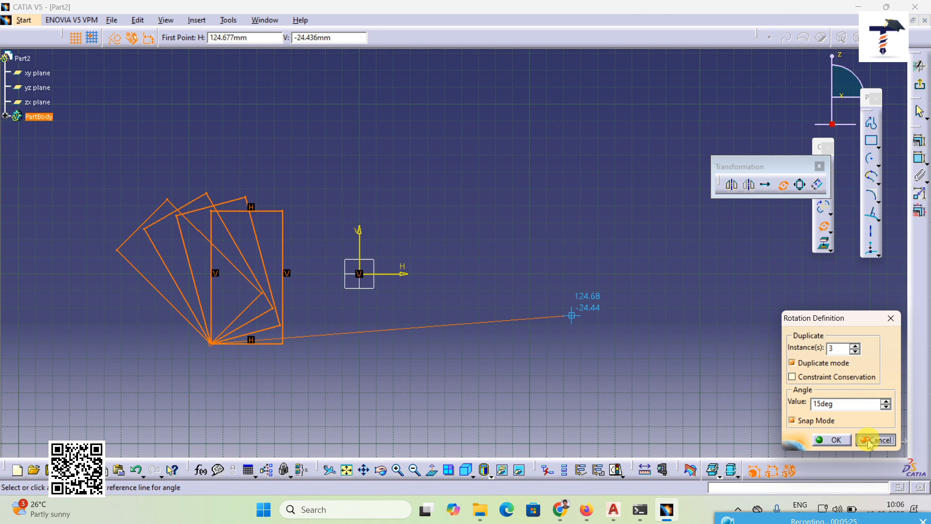
# Step: Scale a duplicate of the rectangle by a factor of 2 from its lower-left corner, and undo the scaling
pyautogui.click(801, 186)
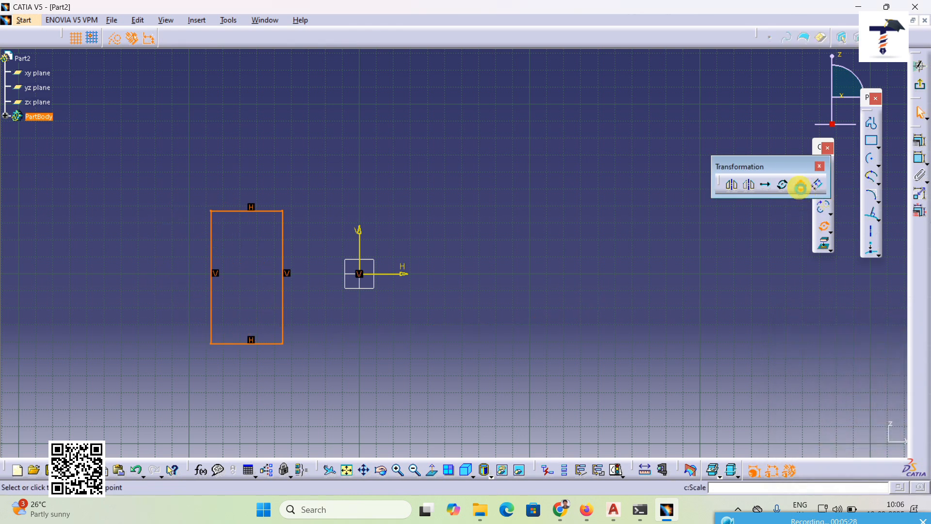
pyautogui.click(211, 343)
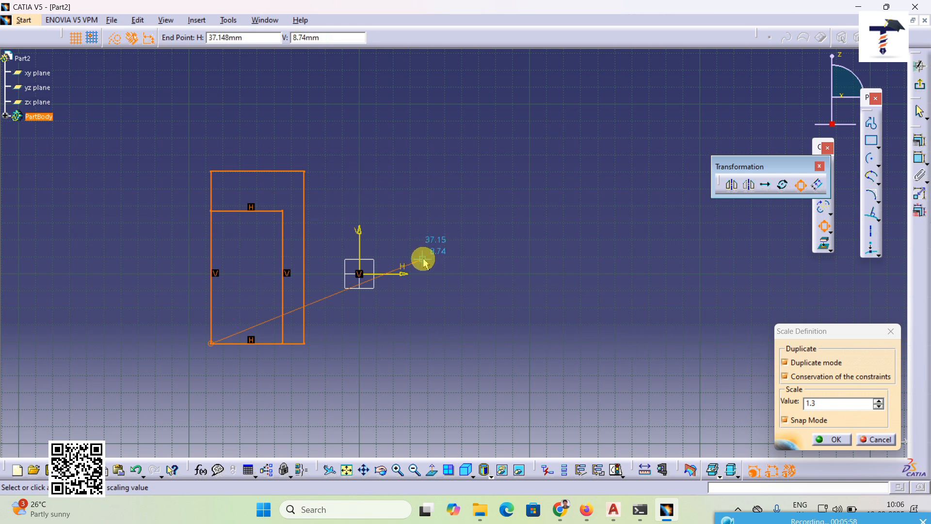
pyautogui.doubleClick(805, 405)
pyautogui.write('2')
pyautogui.press('Return')
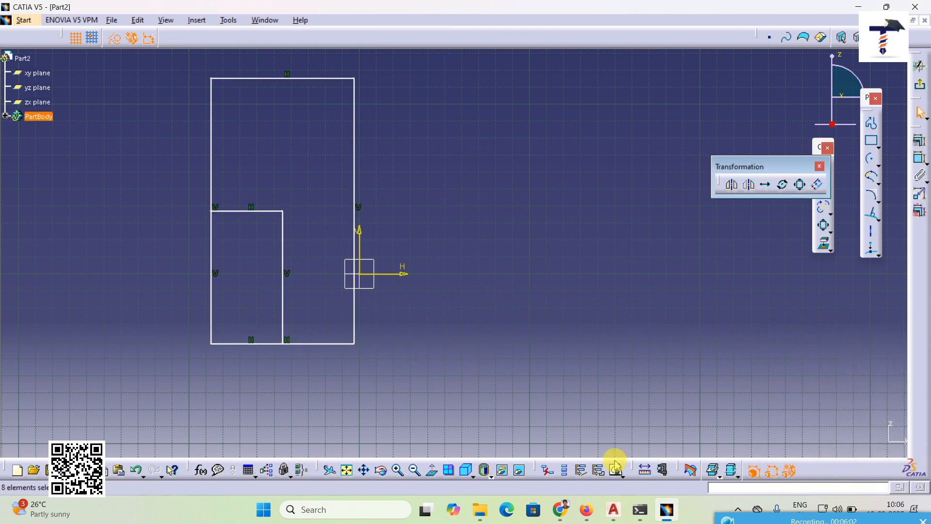
pyautogui.click(212, 344)
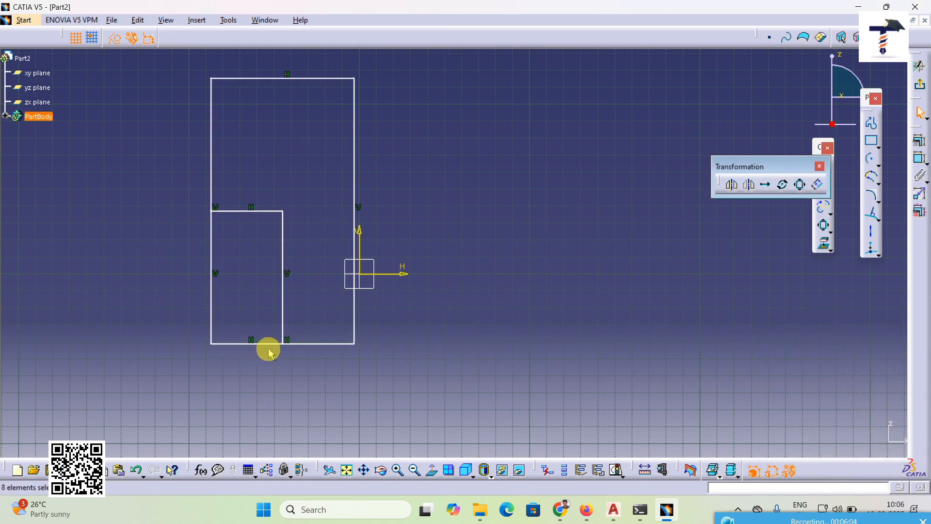
pyautogui.click(222, 343)
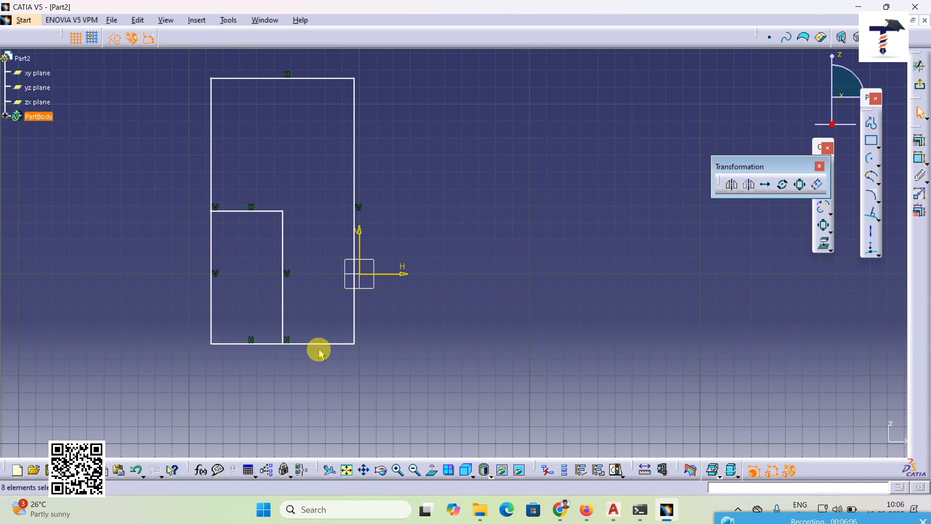
pyautogui.click(354, 345)
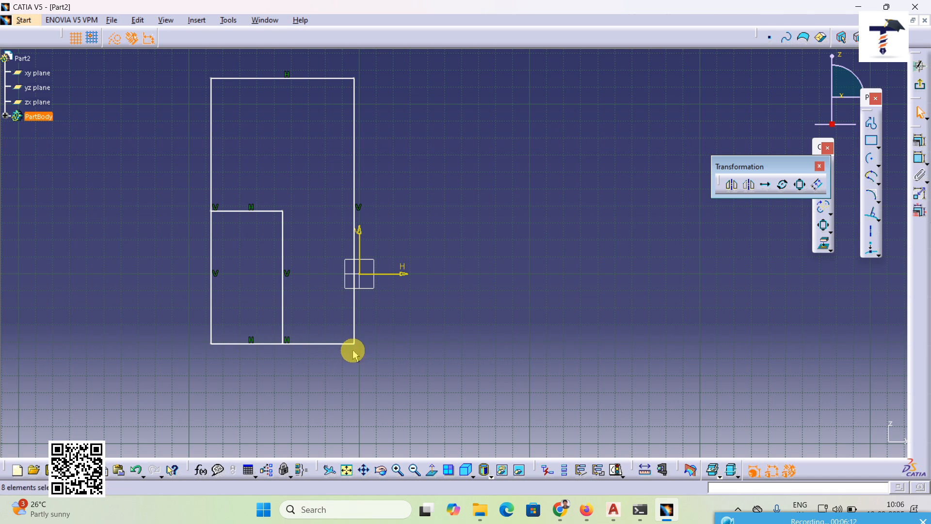
pyautogui.moveTo(354, 356); pyautogui.dragTo(352, 379, button='middle')
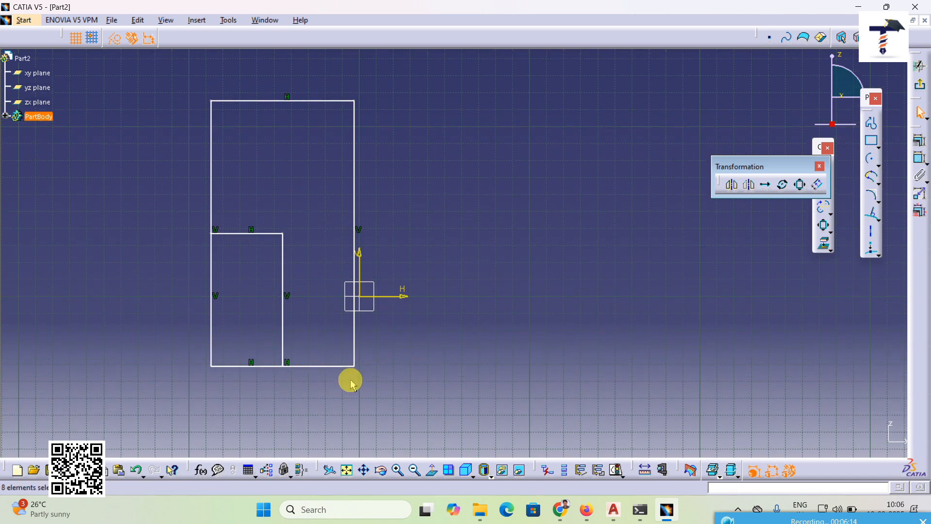
pyautogui.click(137, 471)
# Step: Offset the rectangle outward with 3 instances, then undo the offset and clear the selection
pyautogui.moveTo(385, 389); pyautogui.dragTo(434, 385, button='middle')
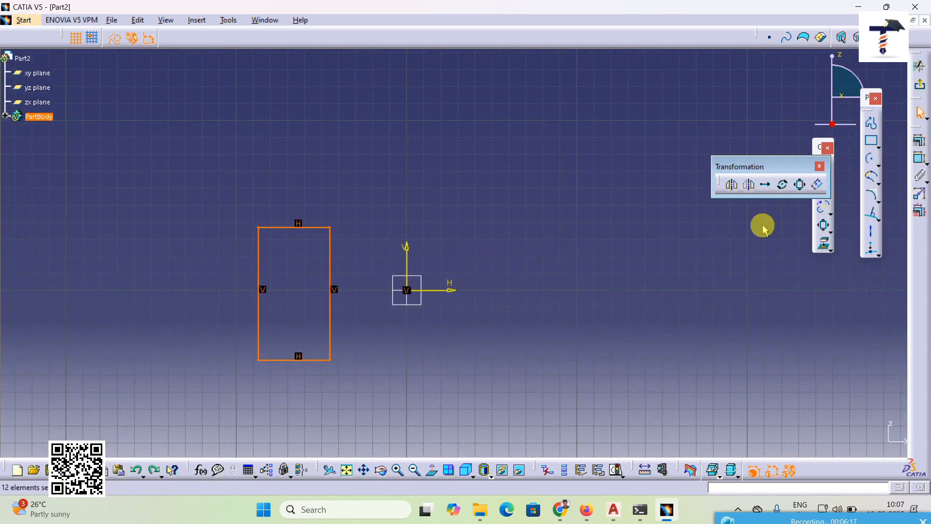
pyautogui.click(819, 191)
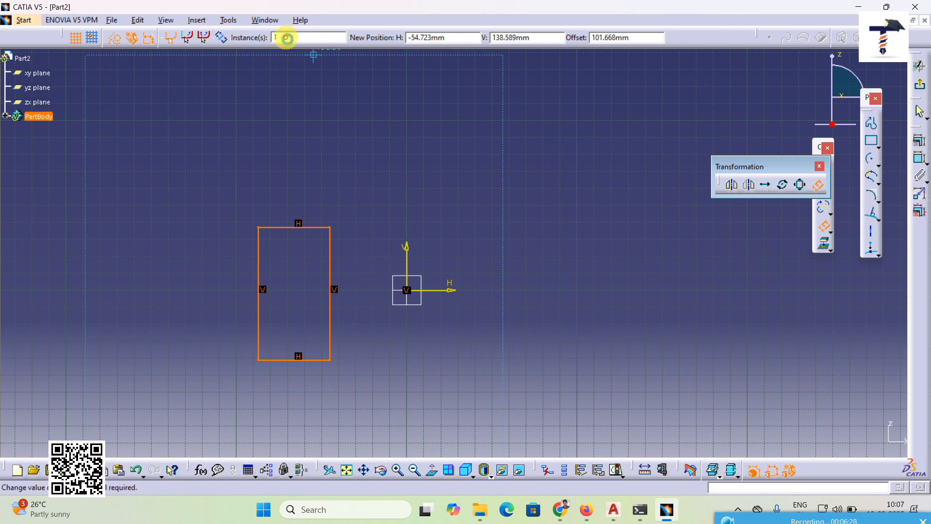
pyautogui.write('3')
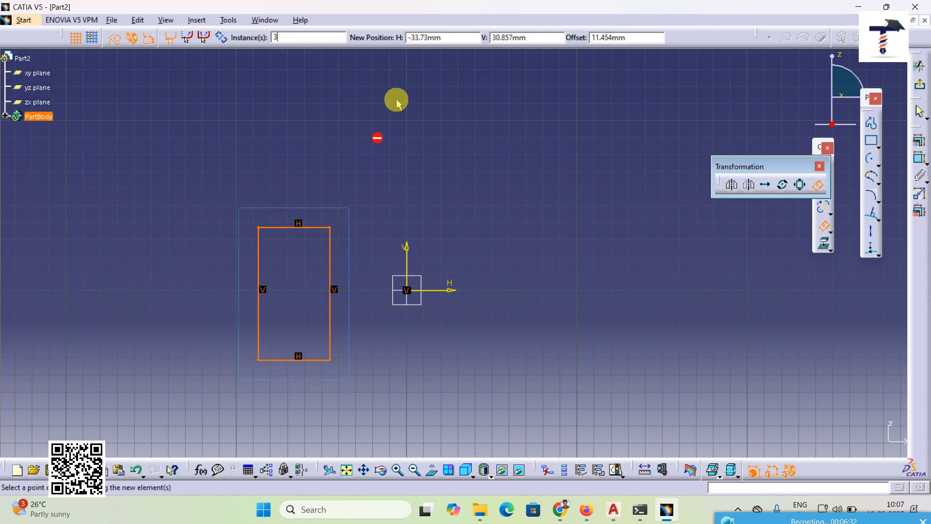
pyautogui.click(351, 252)
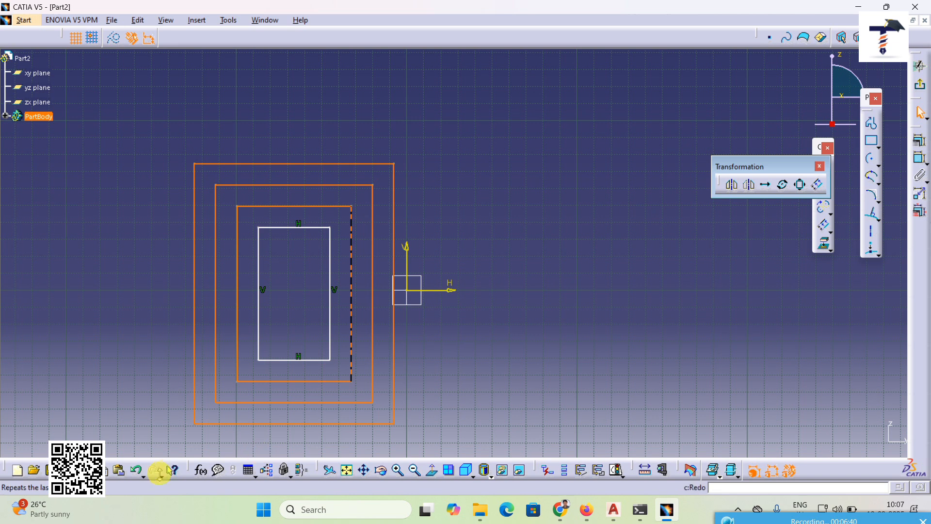
pyautogui.click(136, 469)
pyautogui.moveTo(407, 402); pyautogui.dragTo(457, 373, button='middle')
pyautogui.click(683, 318)
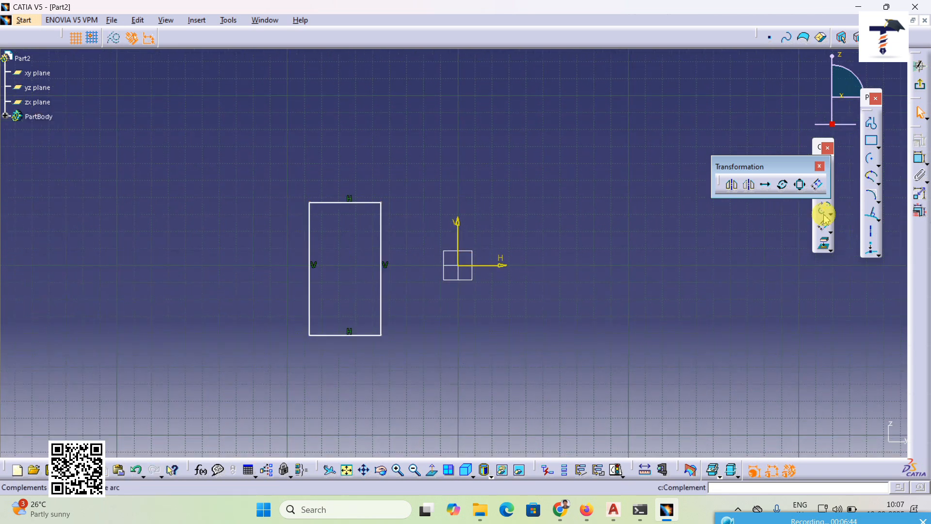
# Step: Close the floating Transformation tools and detach the Constraint tools so they float over the sketch
pyautogui.click(819, 166)
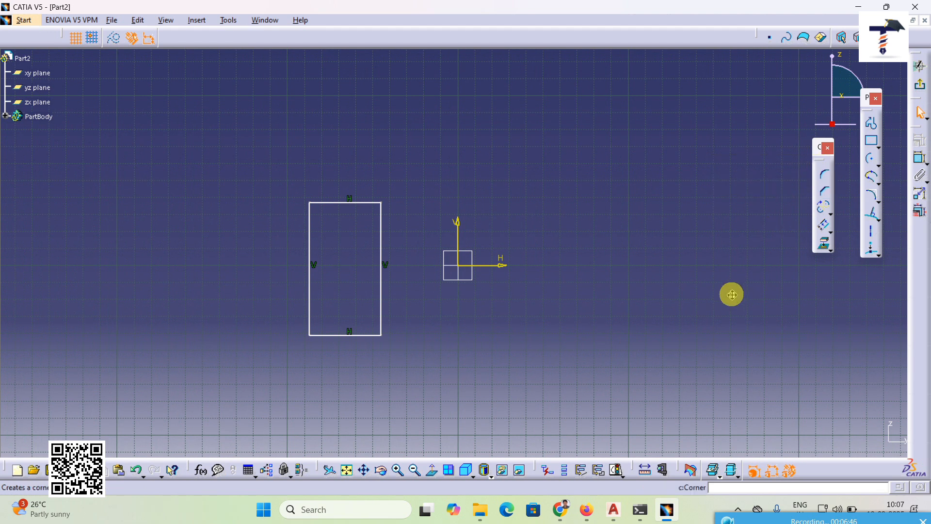
pyautogui.moveTo(733, 294); pyautogui.dragTo(653, 326, button='middle')
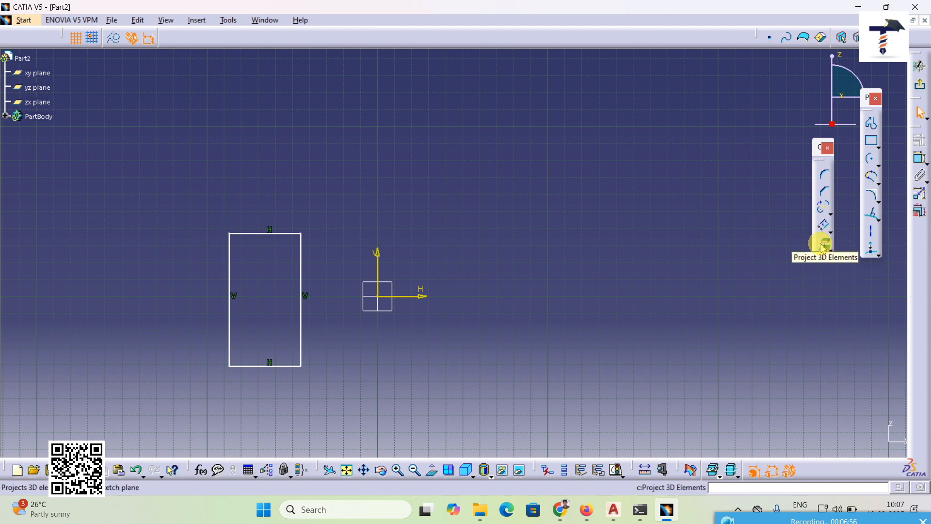
pyautogui.moveTo(918, 132); pyautogui.dragTo(788, 114)
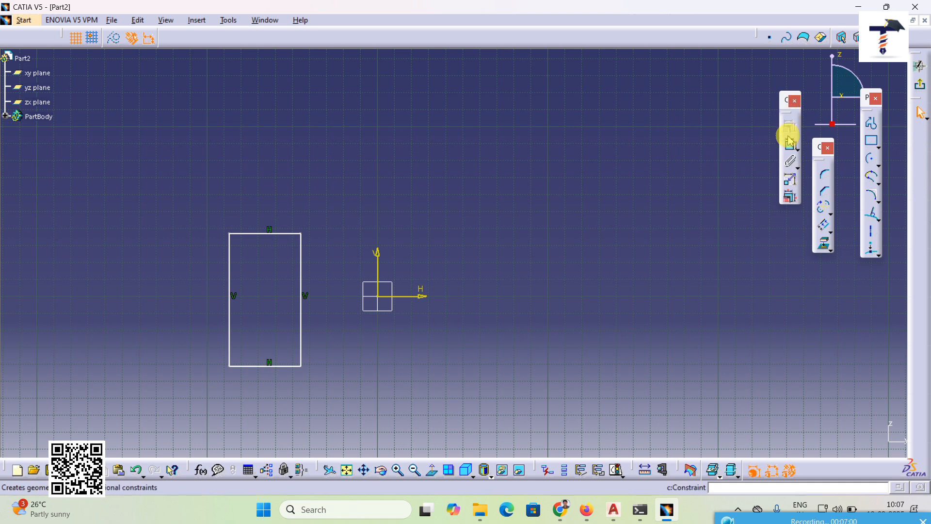
pyautogui.click(197, 20)
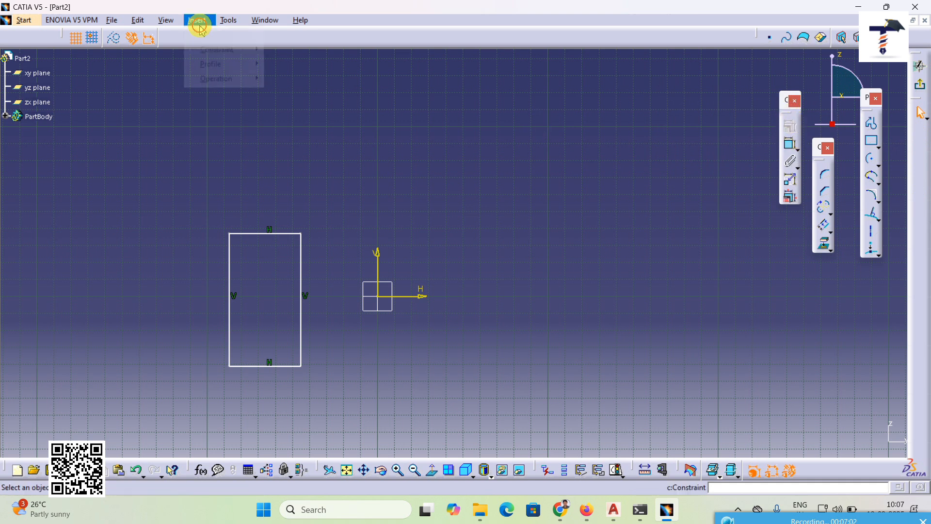
pyautogui.moveTo(214, 49)
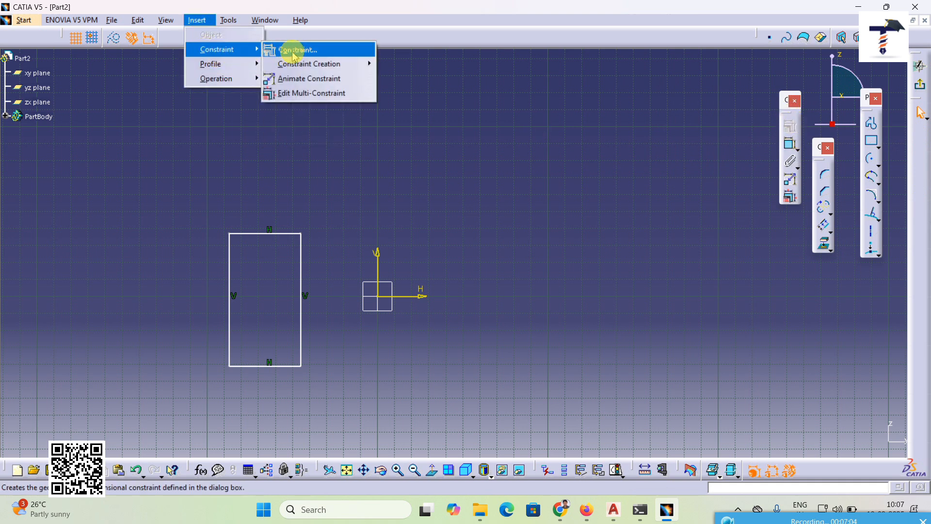
pyautogui.click(658, 188)
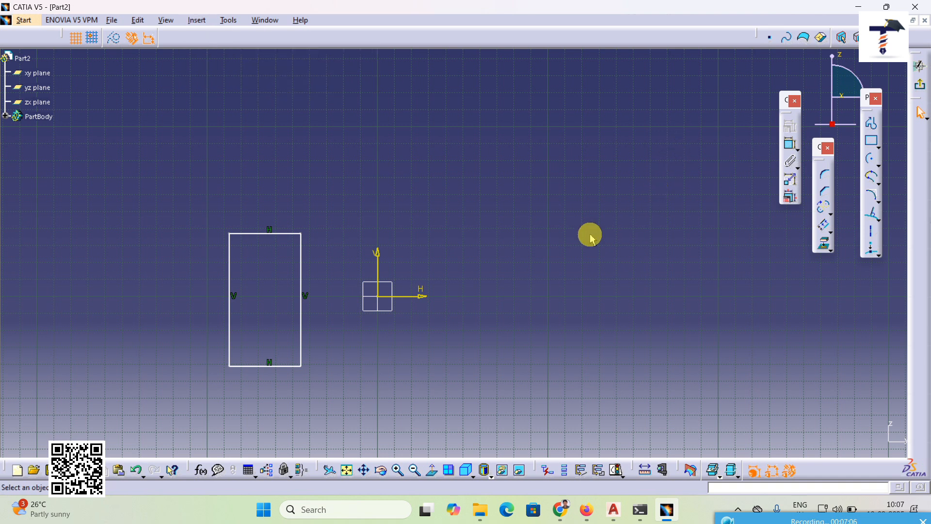
# Step: Draw a circle about 44 mm in diameter above and to the right of the sketch origin
pyautogui.middleClick(534, 295)
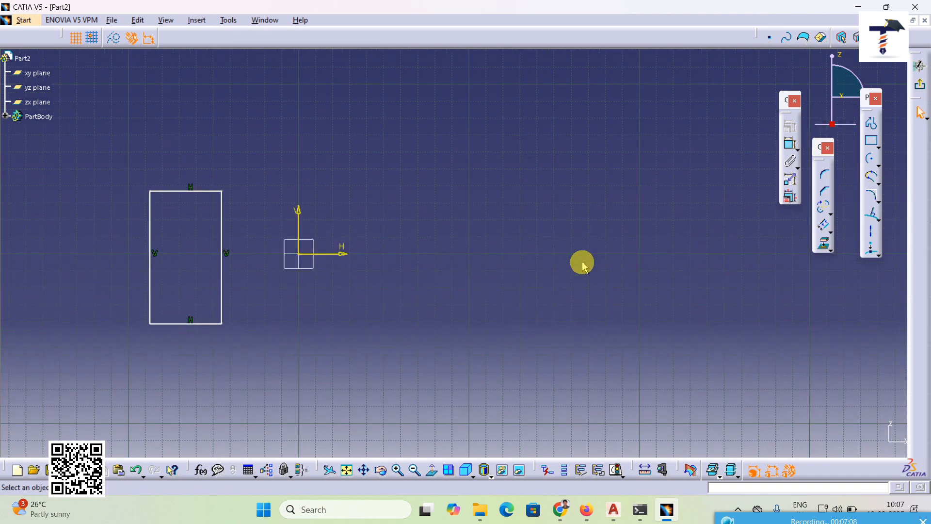
pyautogui.moveTo(582, 270); pyautogui.dragTo(589, 305, button='middle')
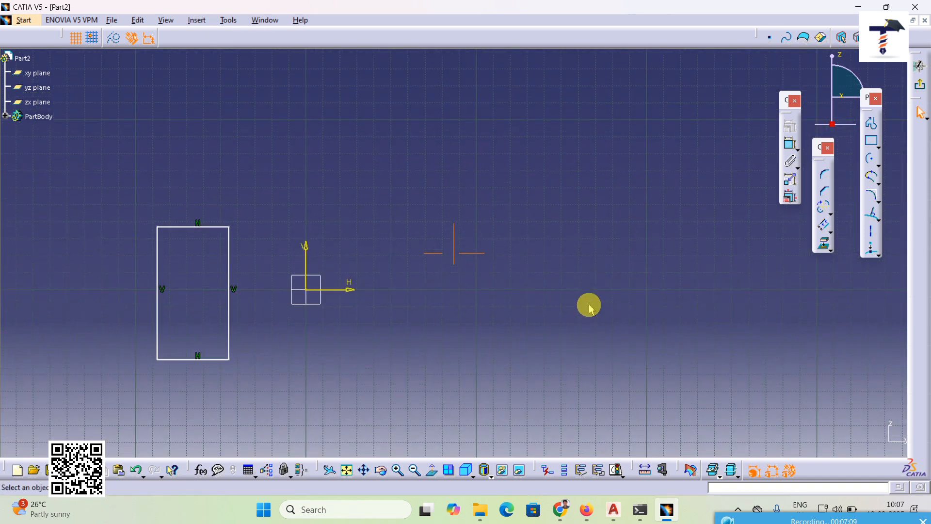
pyautogui.click(880, 165)
pyautogui.click(821, 177)
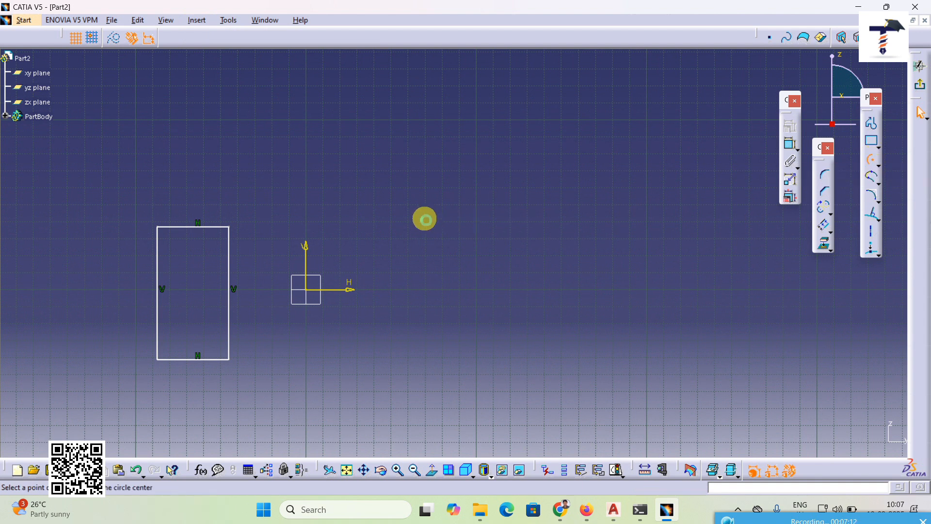
pyautogui.click(429, 214)
pyautogui.click(443, 179)
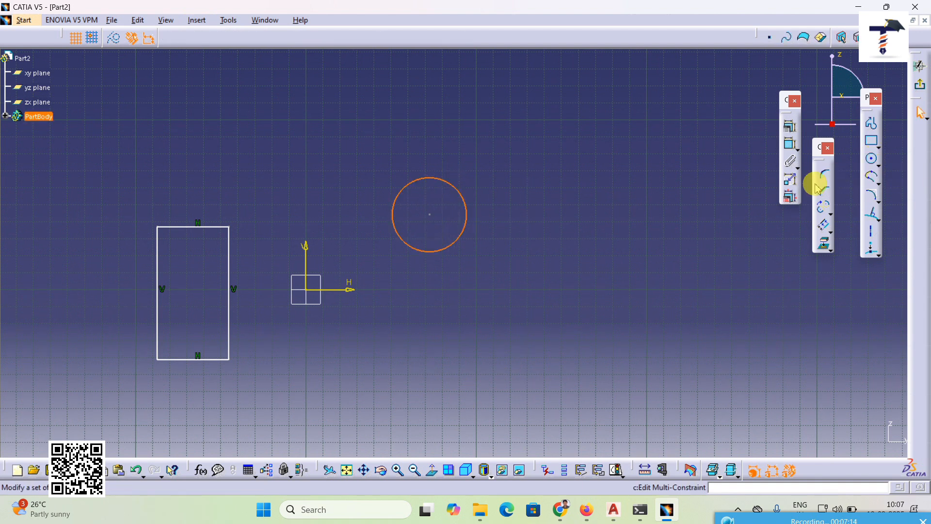
# Step: Draw a steeply slanted line that crosses the right side of the circle and extends past it at both ends
pyautogui.click(880, 220)
pyautogui.click(853, 231)
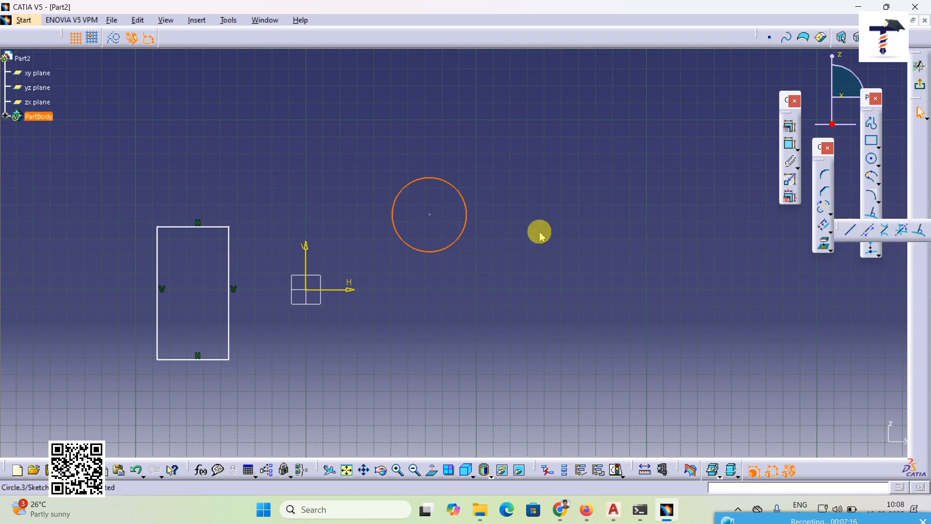
pyautogui.click(474, 159)
pyautogui.click(429, 300)
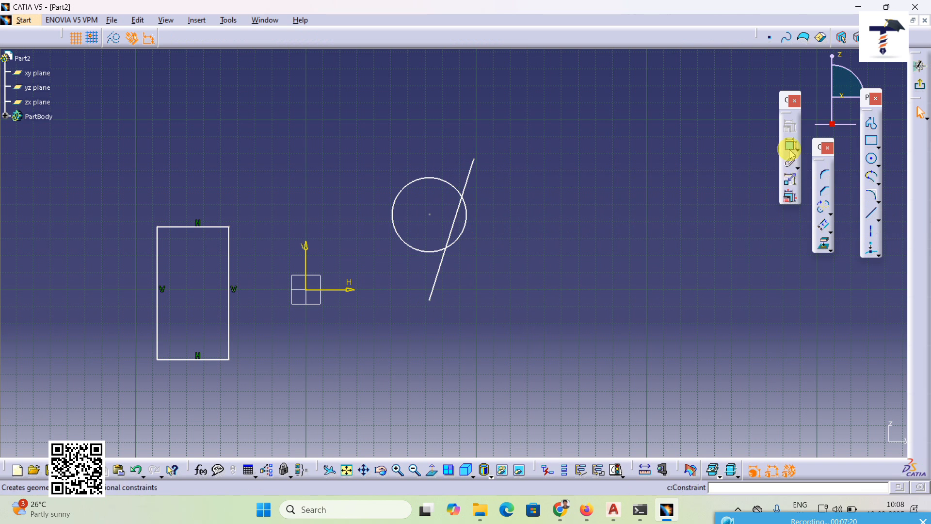
# Step: Try the Radius / Diameter, Horizontal, Vertical and Length constraints on the circle and slanted line, then cancel the constraint definition
pyautogui.moveTo(354, 118); pyautogui.dragTo(542, 350)
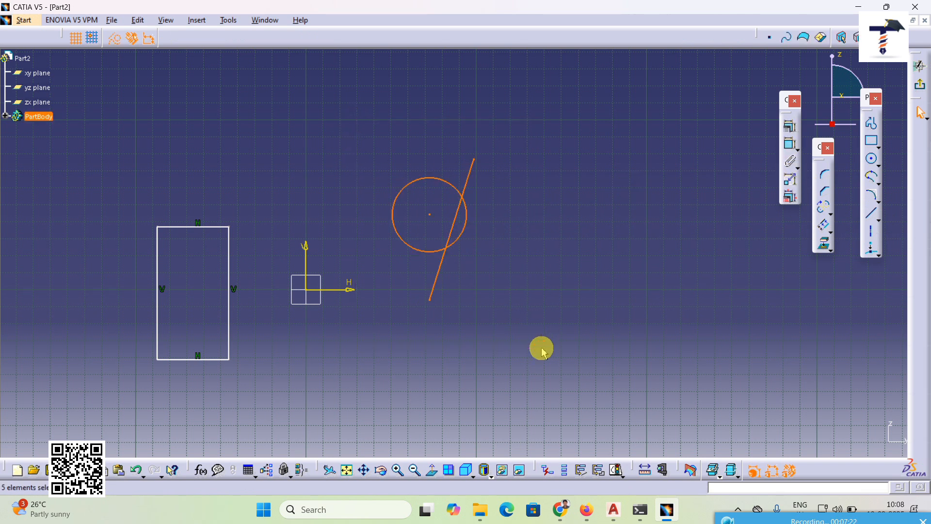
pyautogui.click(791, 130)
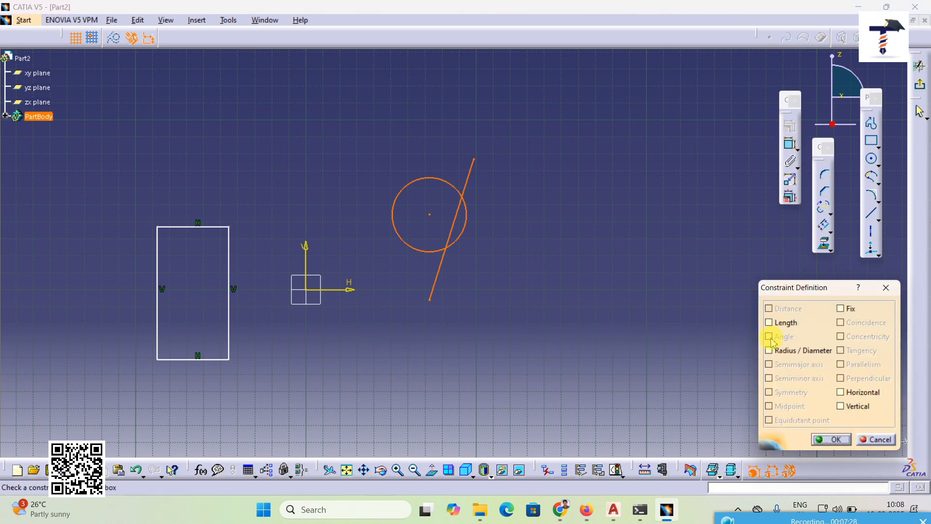
pyautogui.click(769, 351)
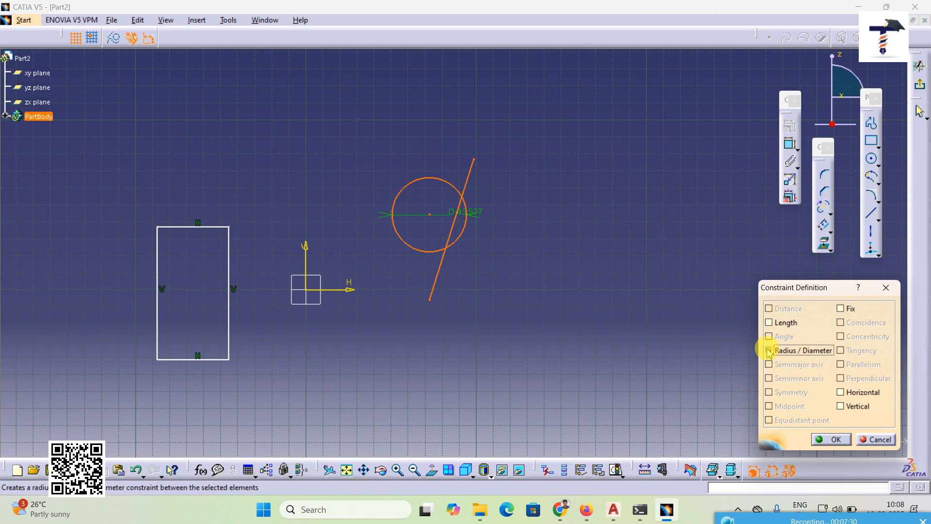
pyautogui.click(770, 351)
pyautogui.click(857, 394)
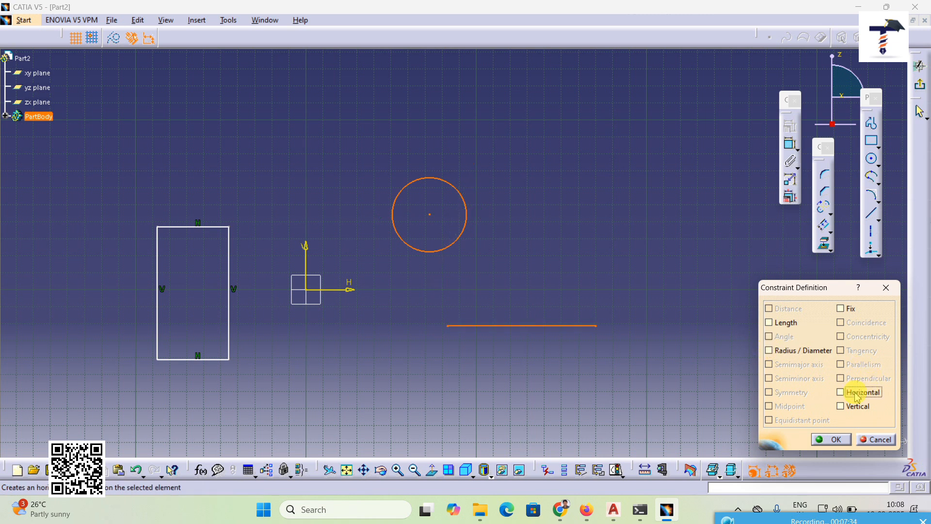
pyautogui.click(853, 407)
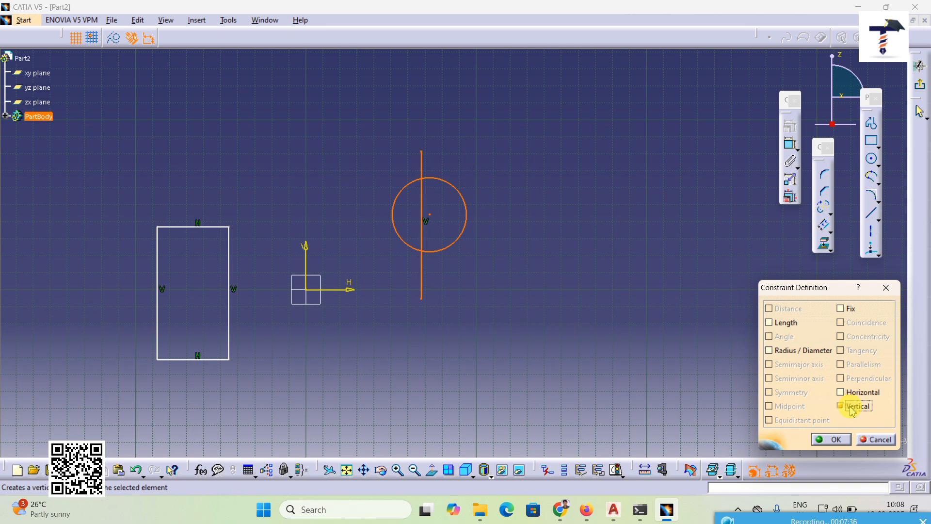
pyautogui.click(785, 323)
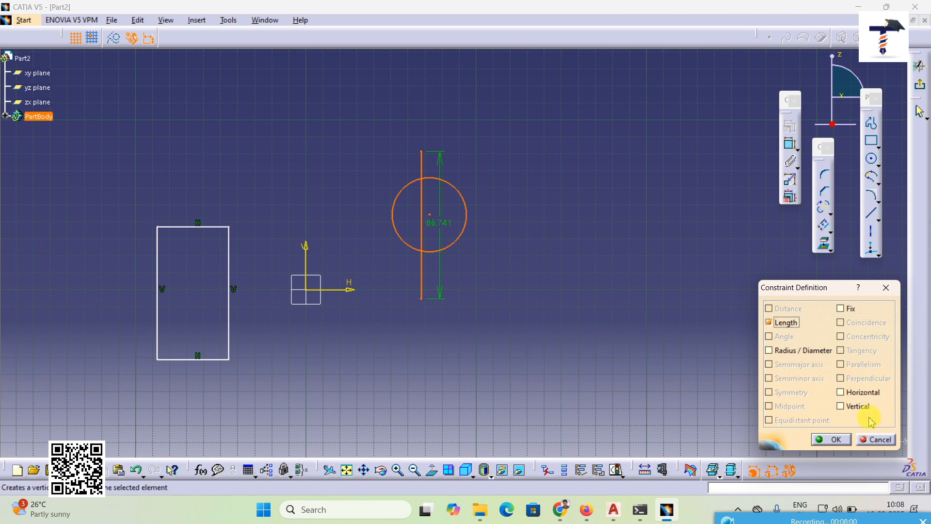
pyautogui.click(876, 439)
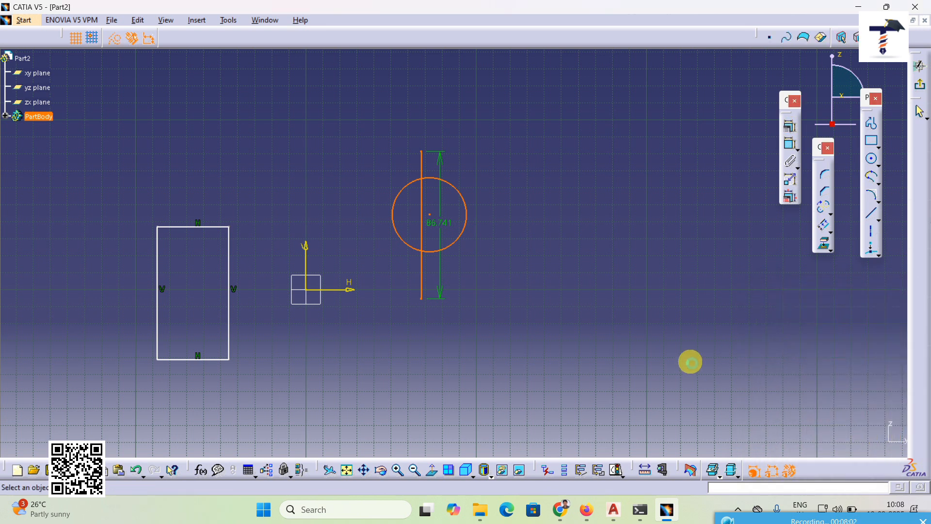
pyautogui.click(691, 363)
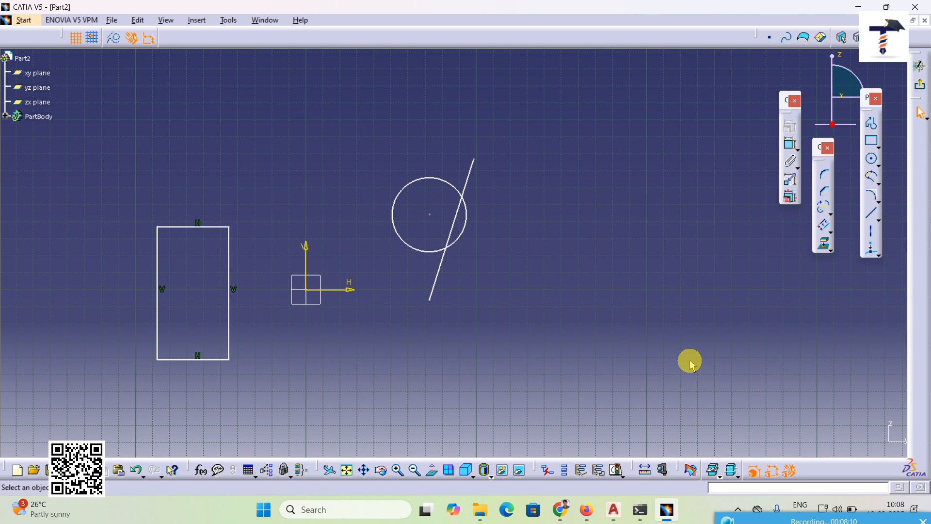
# Step: Add a length constraint to the rectangle's left side and set it to 100 mm
pyautogui.moveTo(621, 351)
pyautogui.mouseDown(button='middle')
pyautogui.moveTo(566, 353)
pyautogui.moveTo(730, 339)
pyautogui.mouseUp(button='middle')
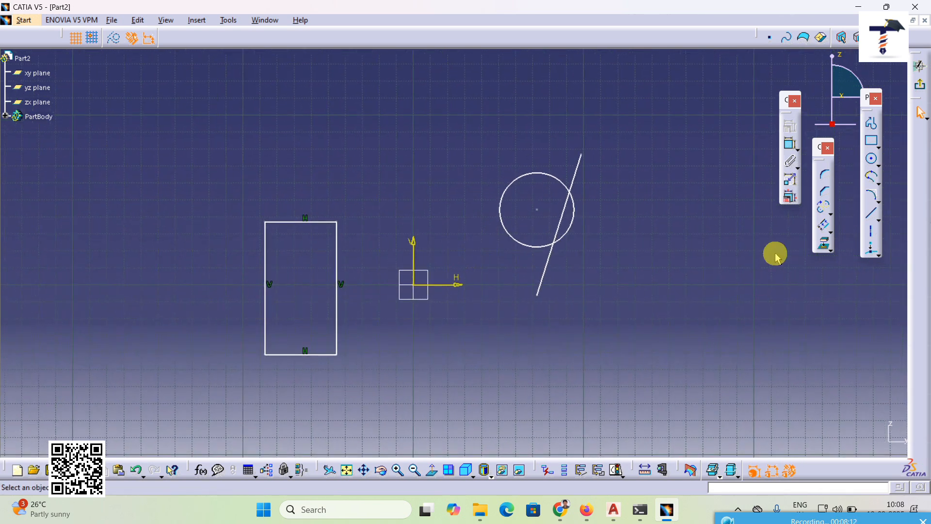
pyautogui.click(791, 148)
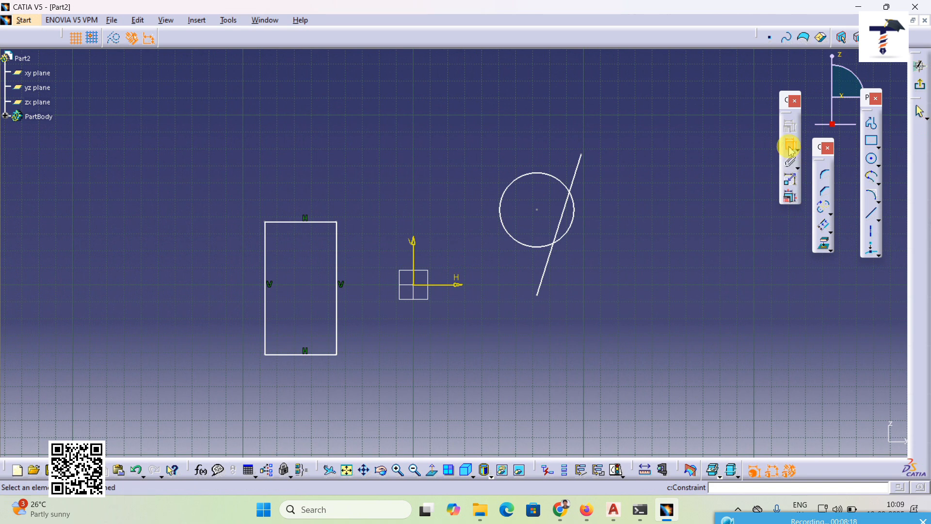
pyautogui.click(265, 312)
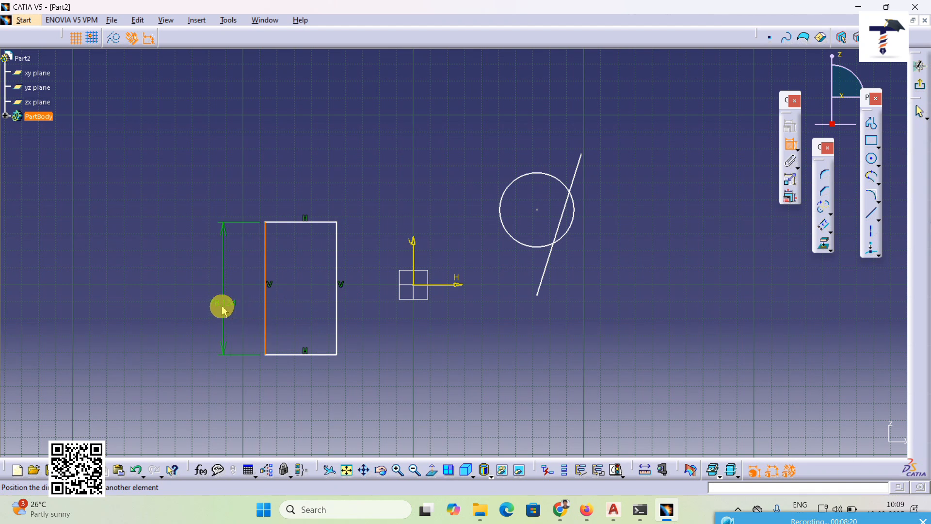
pyautogui.doubleClick(228, 305)
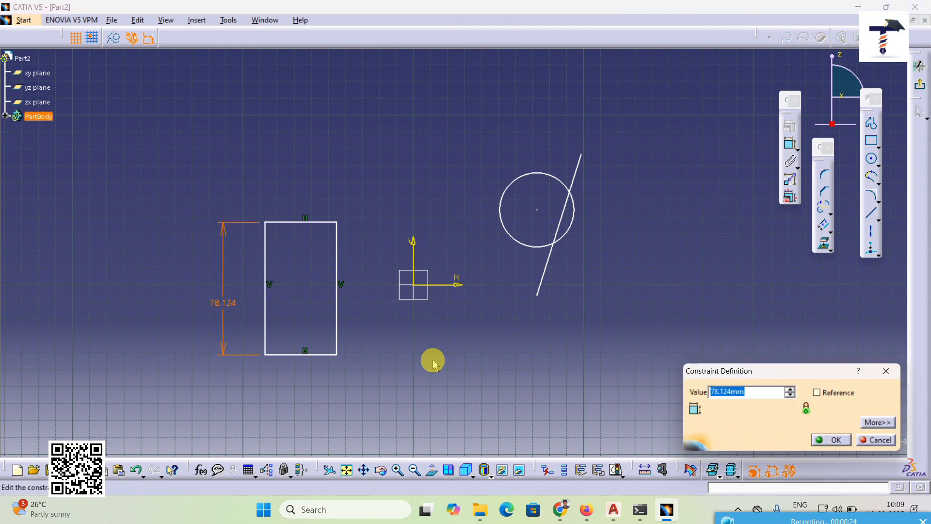
pyautogui.write('100')
pyautogui.press('Return')
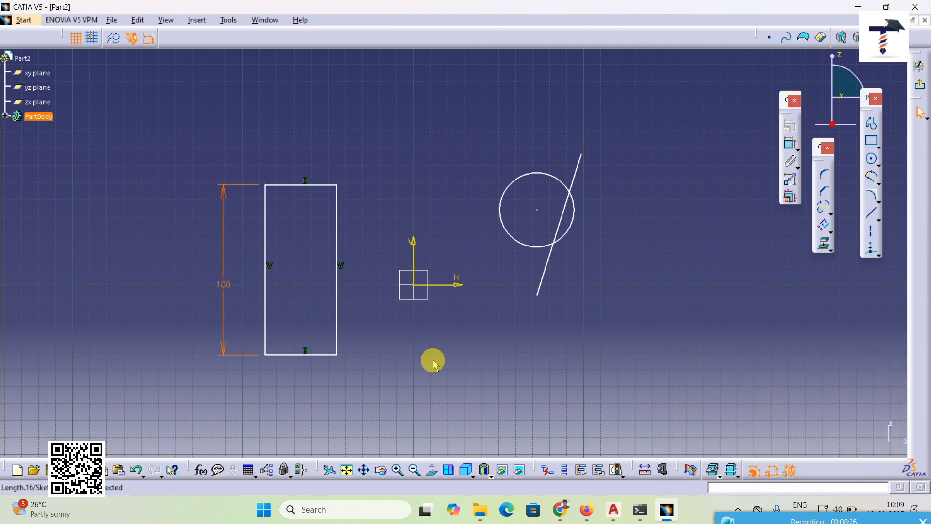
pyautogui.click(620, 355)
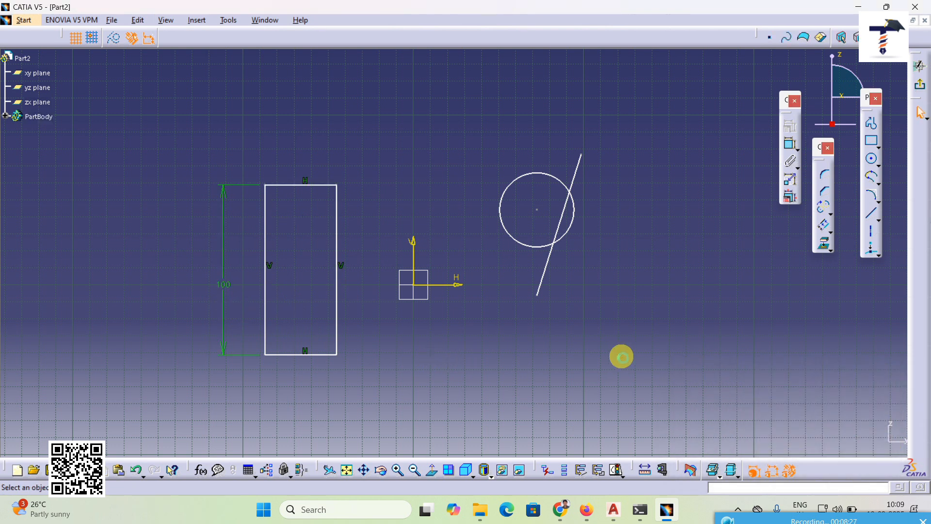
# Step: Add a diameter constraint to the circle and set it to 100 mm
pyautogui.click(797, 150)
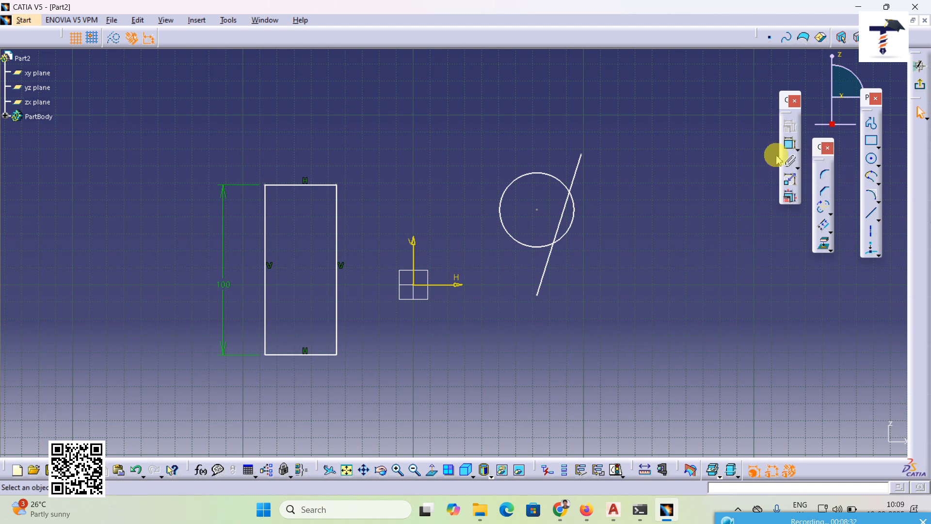
pyautogui.click(791, 144)
pyautogui.click(509, 188)
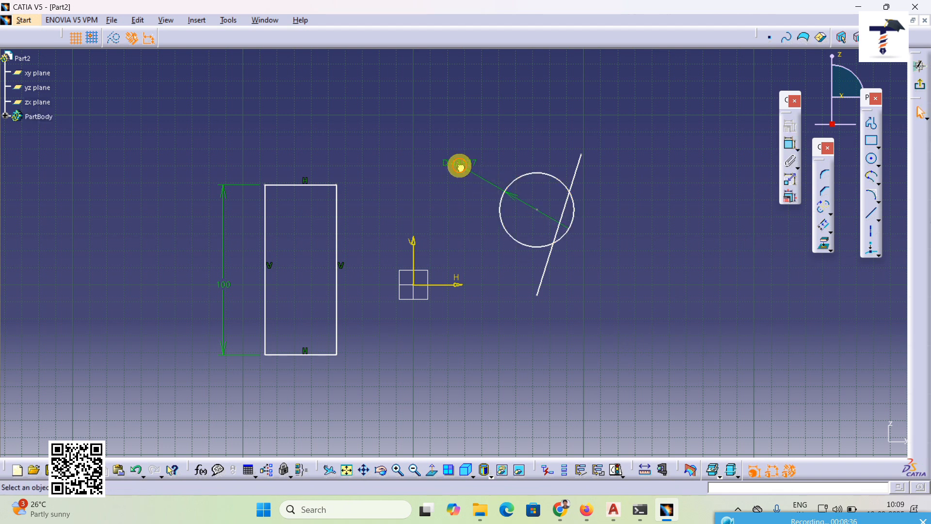
pyautogui.doubleClick(458, 164)
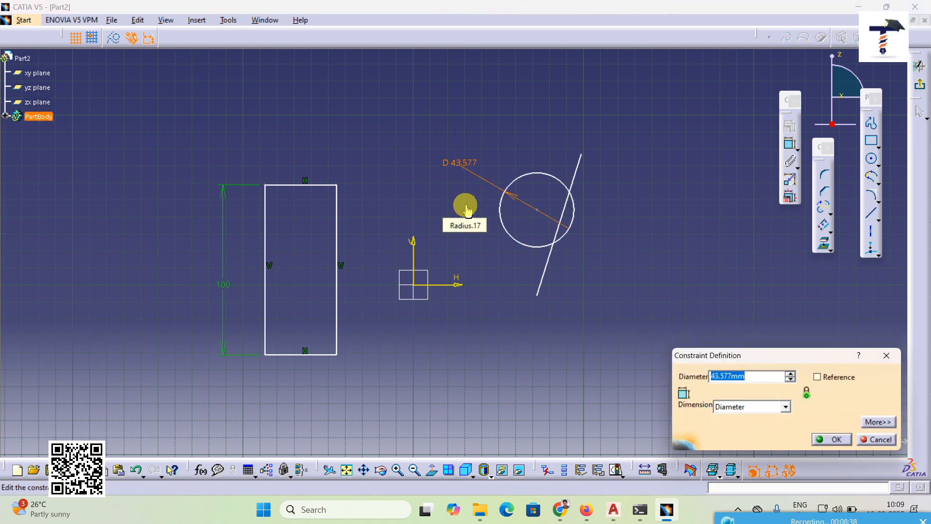
pyautogui.write('100')
pyautogui.press('Return')
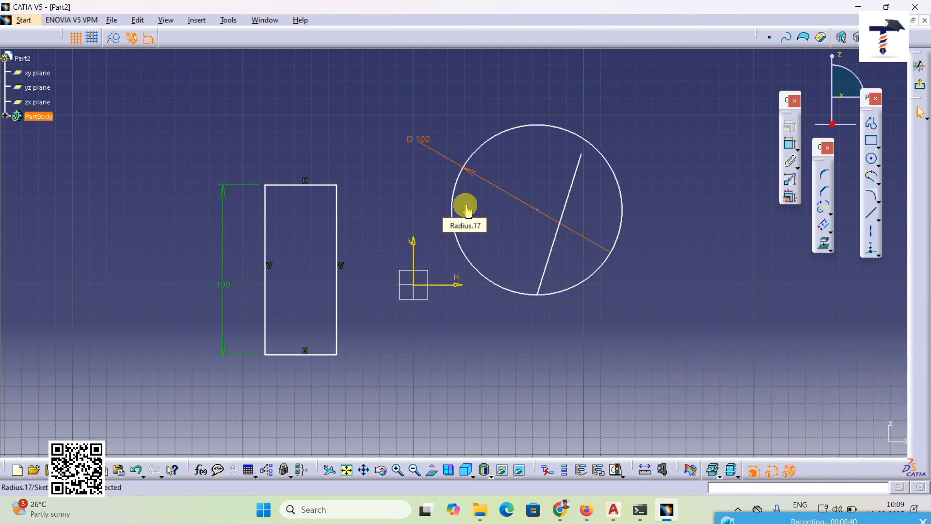
pyautogui.click(648, 326)
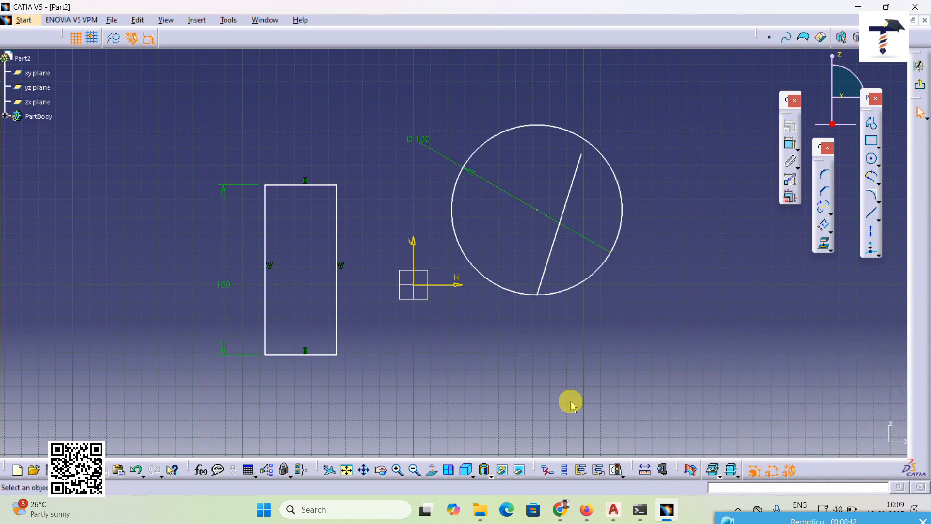
# Step: Undo the circle's diameter change and remove its diameter constraint by undoing further
pyautogui.click(138, 473)
pyautogui.click(138, 473)
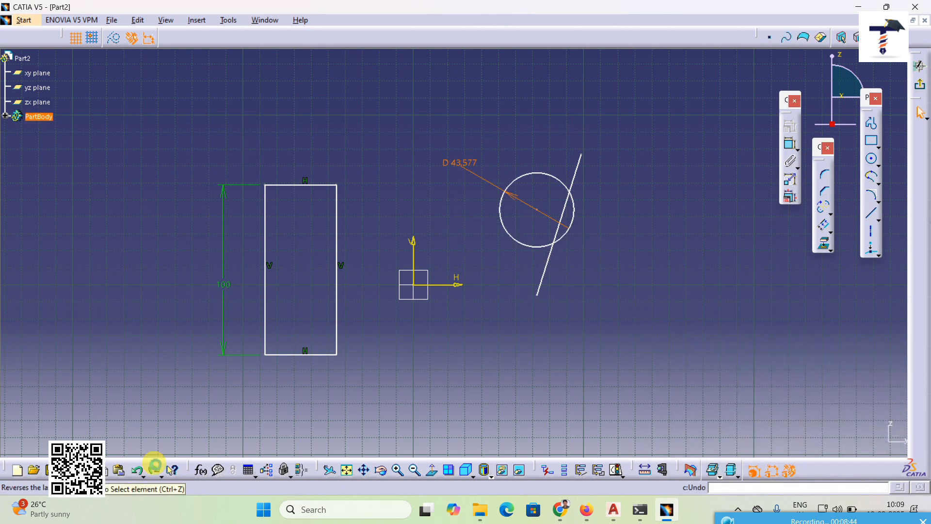
pyautogui.click(793, 145)
pyautogui.click(794, 146)
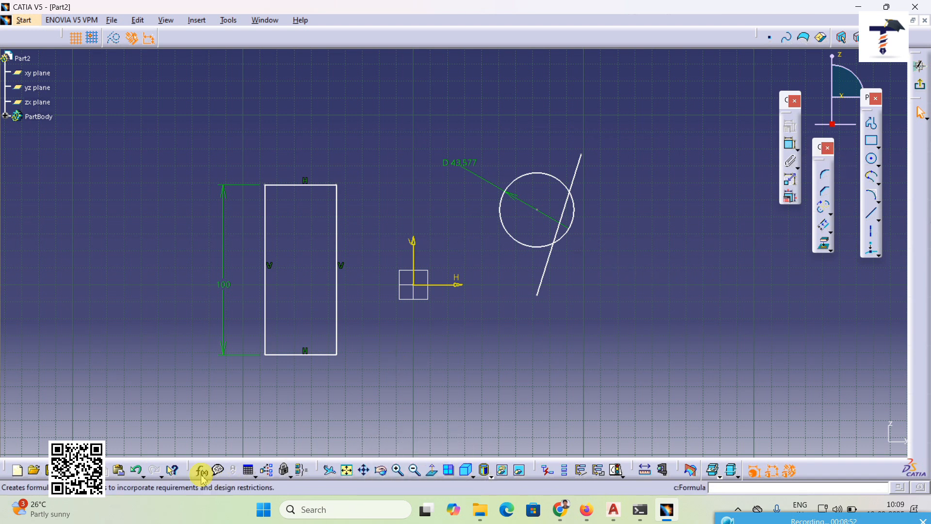
pyautogui.click(135, 471)
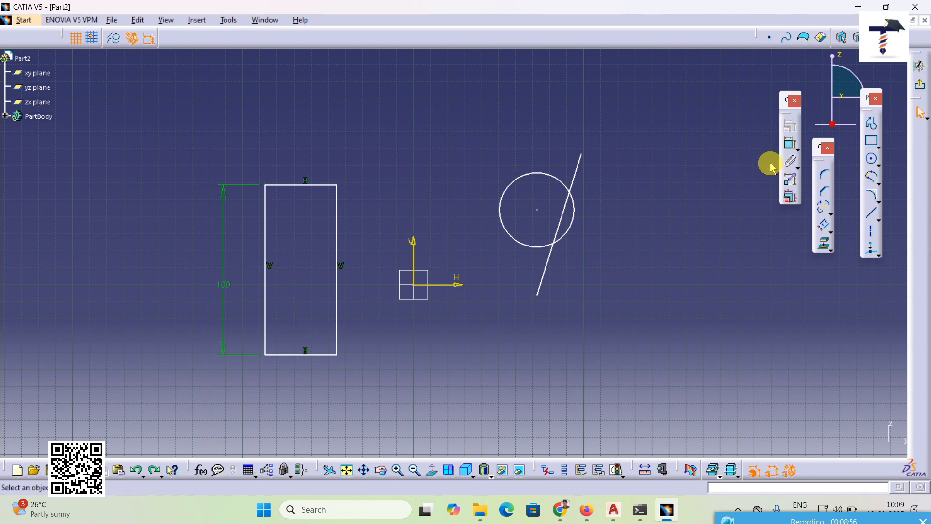
# Step: Apply a Contact Constraint between the circle and the slanted line, then undo it
pyautogui.click(799, 150)
pyautogui.click(836, 164)
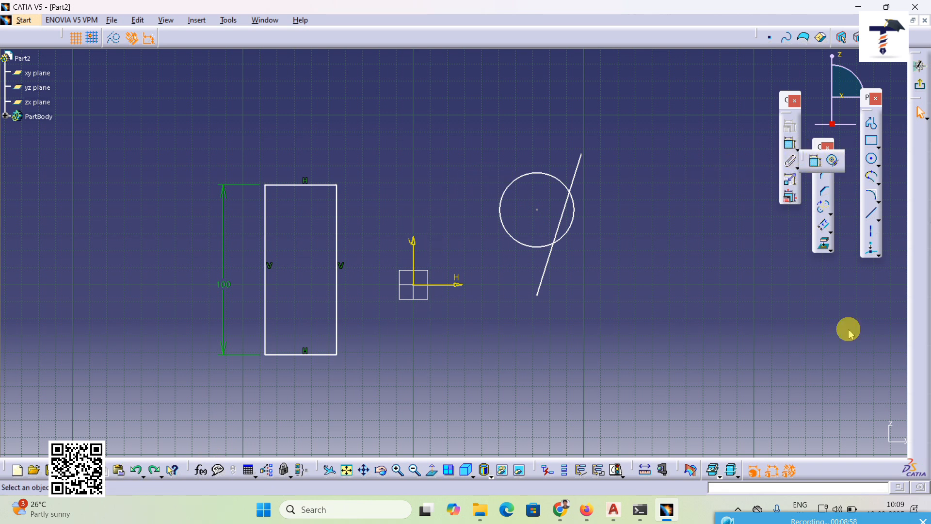
pyautogui.click(525, 173)
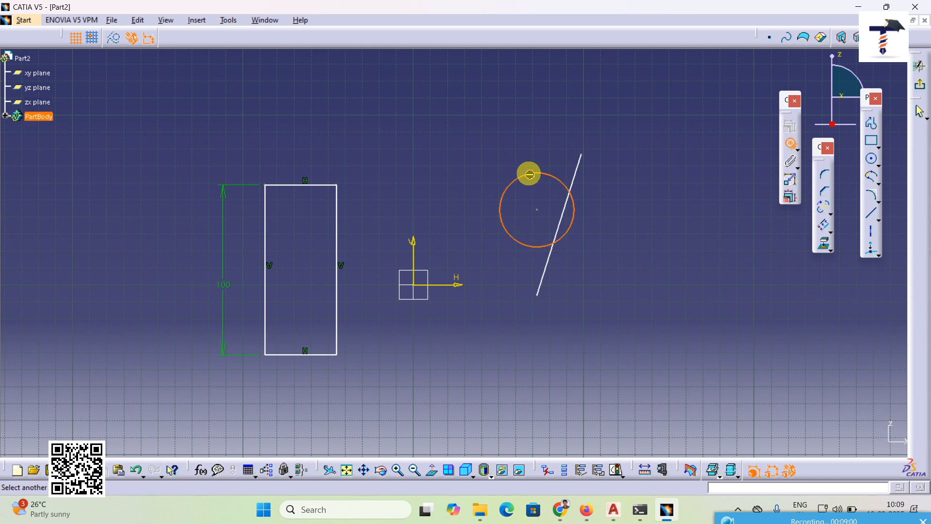
pyautogui.click(577, 181)
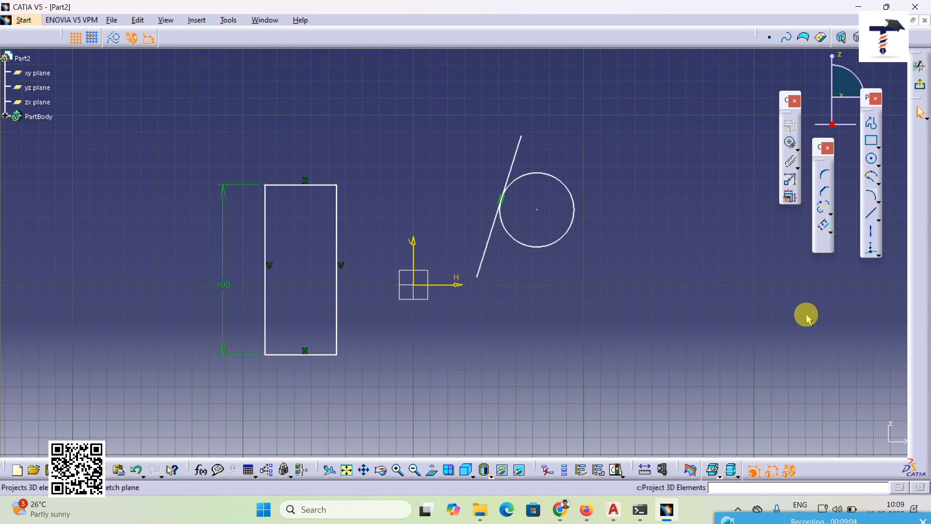
pyautogui.click(134, 472)
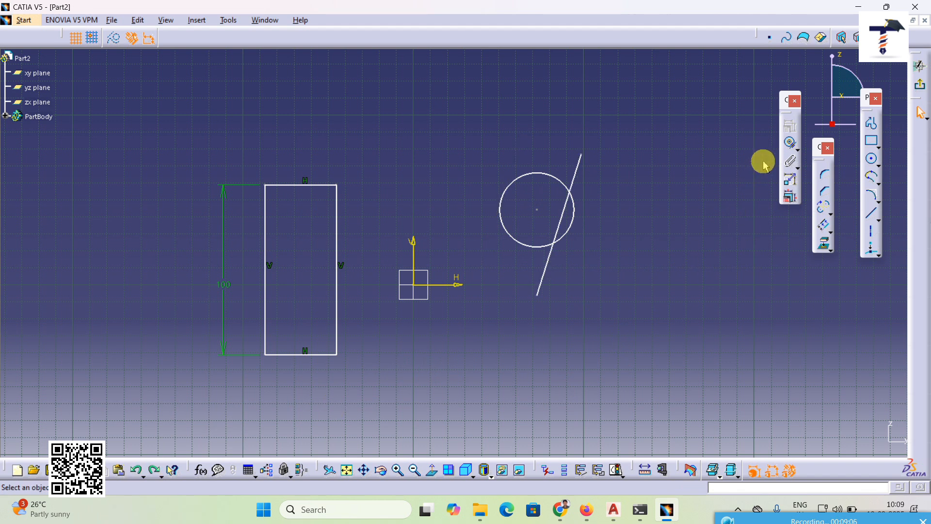
# Step: Fix the circle and slanted line together as a rigid set and move the set a short distance upward
pyautogui.click(792, 165)
pyautogui.moveTo(462, 128); pyautogui.dragTo(614, 353)
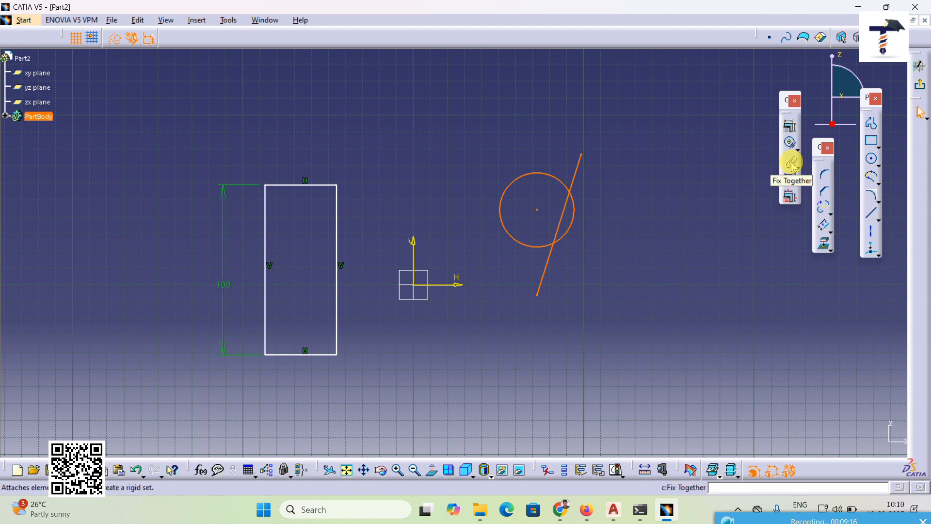
pyautogui.click(792, 165)
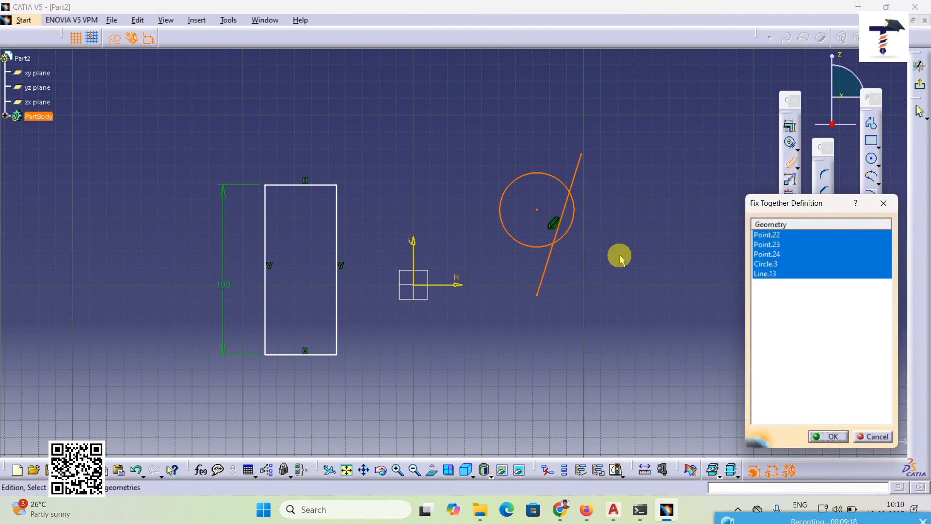
pyautogui.click(828, 436)
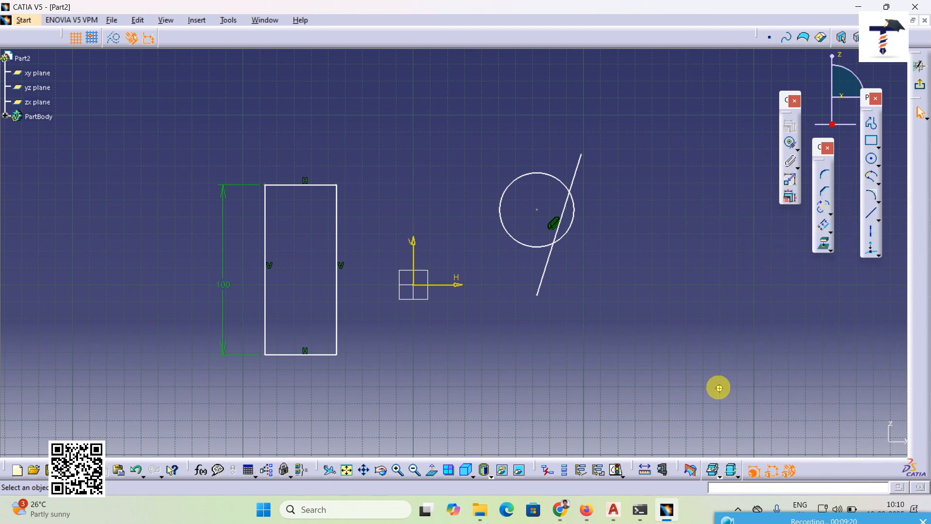
pyautogui.moveTo(719, 388); pyautogui.dragTo(632, 435, button='middle')
pyautogui.moveTo(490, 257); pyautogui.dragTo(498, 228)
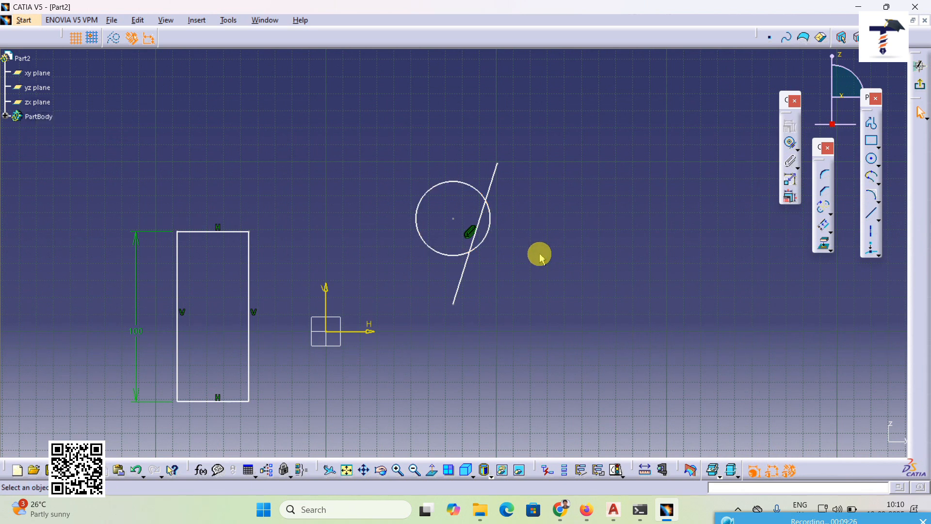
# Step: Try to apply Auto Constraint to the rectangle's two horizontal lines, using the slanted line as the reference element
pyautogui.click(797, 169)
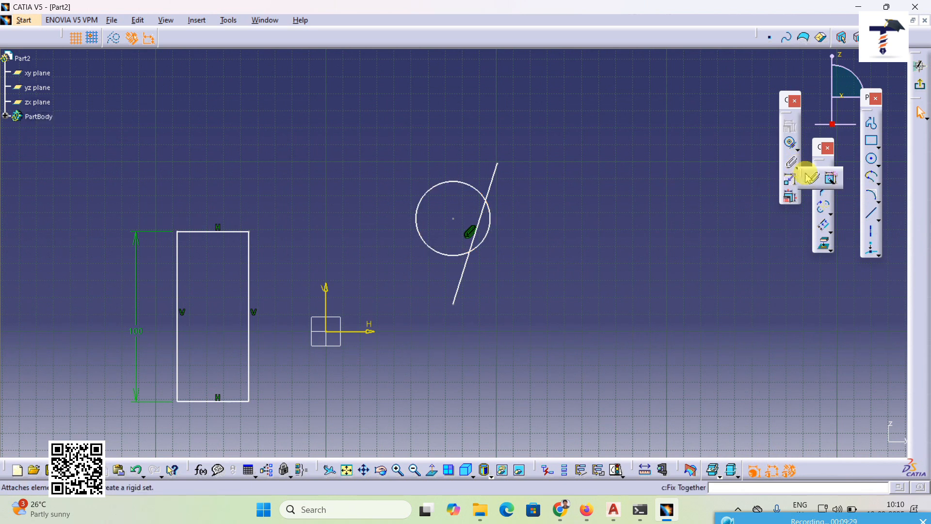
pyautogui.click(833, 180)
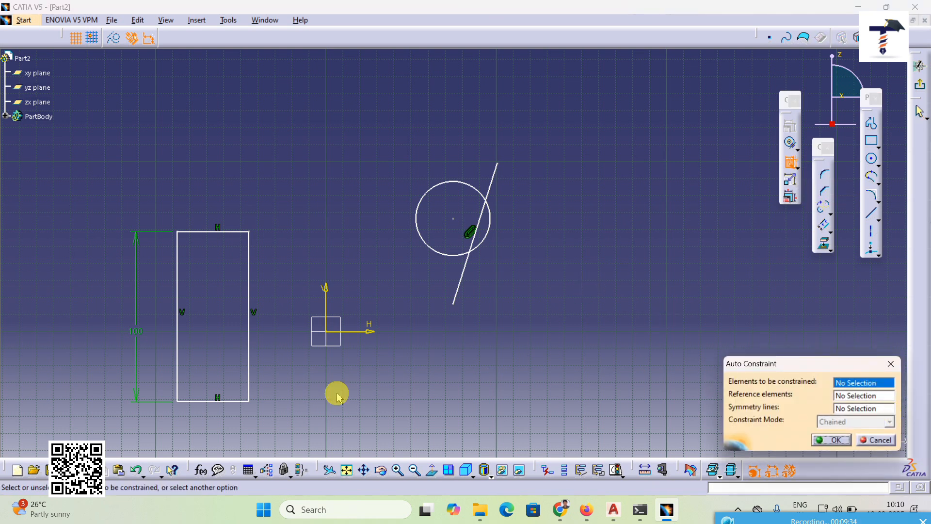
pyautogui.click(232, 232)
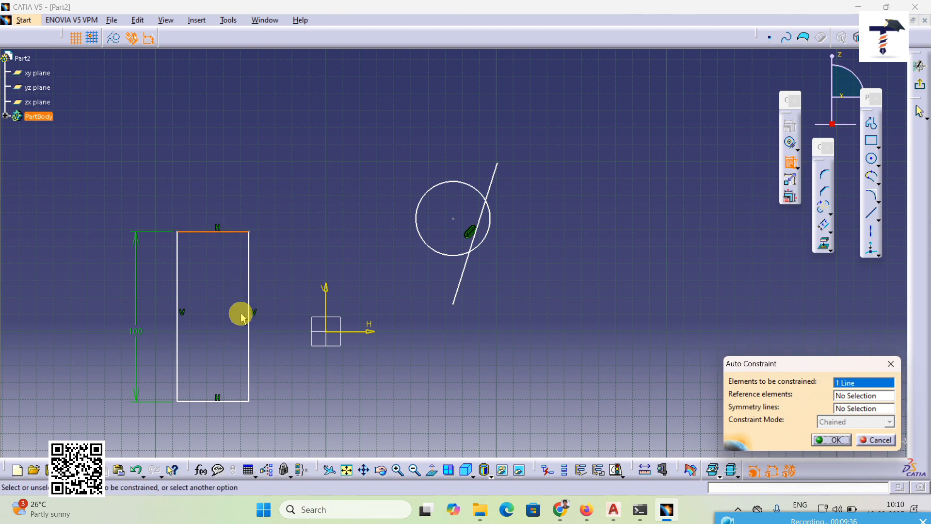
pyautogui.click(233, 401)
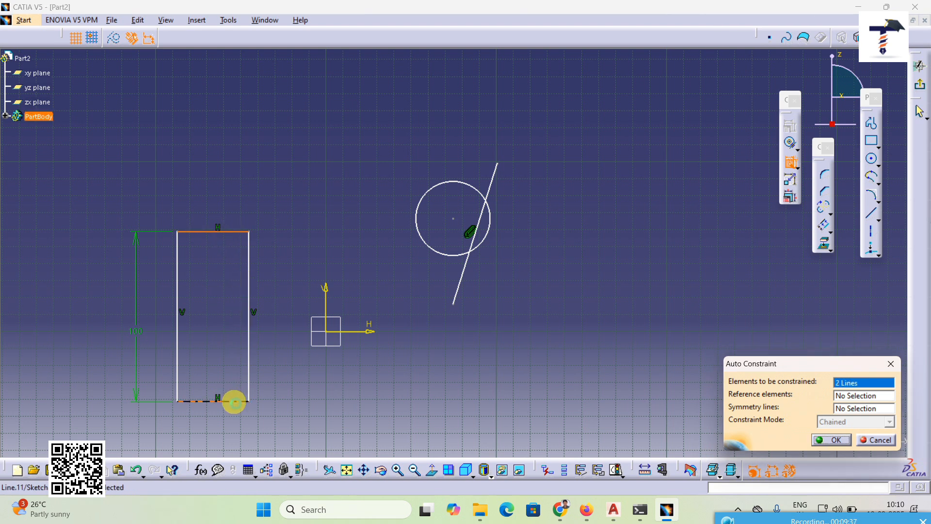
pyautogui.click(845, 398)
pyautogui.click(460, 280)
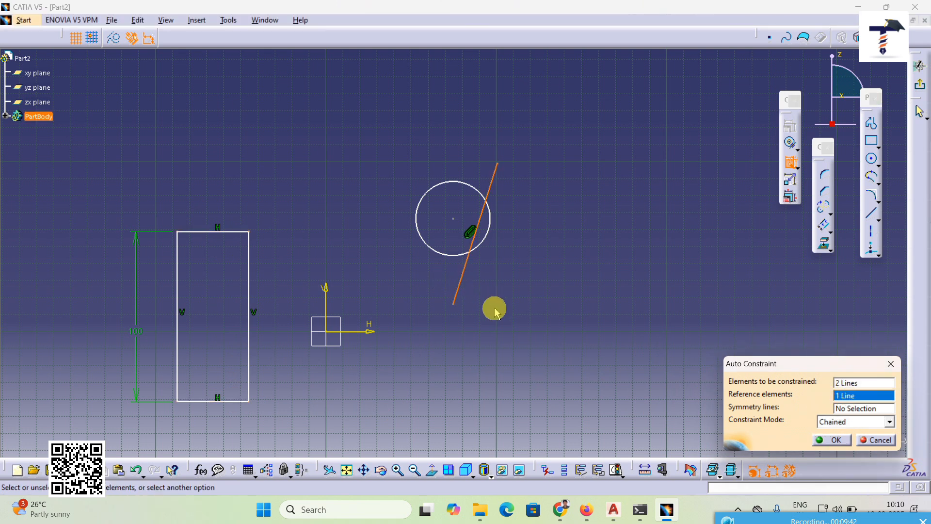
pyautogui.click(834, 439)
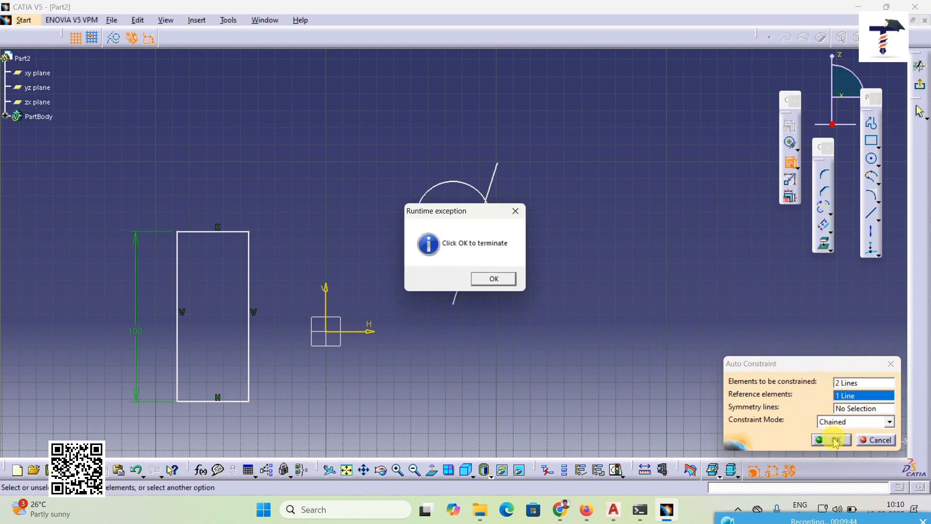
pyautogui.click(484, 276)
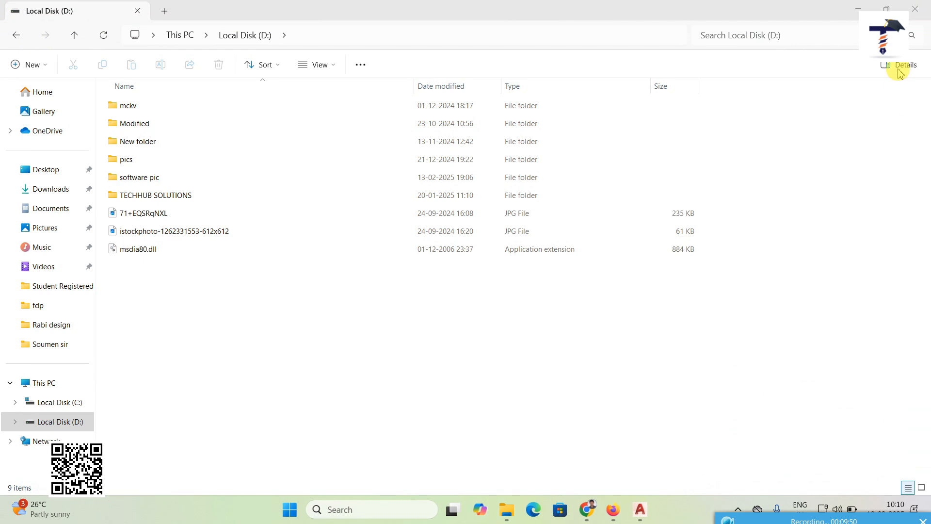
# Step: Minimize the file explorer window and relaunch CATIA V5R18 from the desktop
pyautogui.click(858, 9)
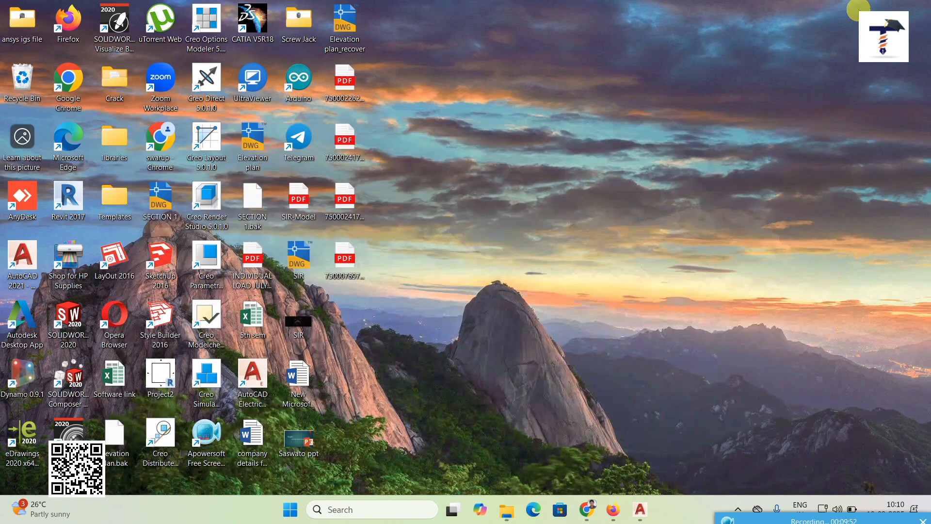
pyautogui.doubleClick(252, 22)
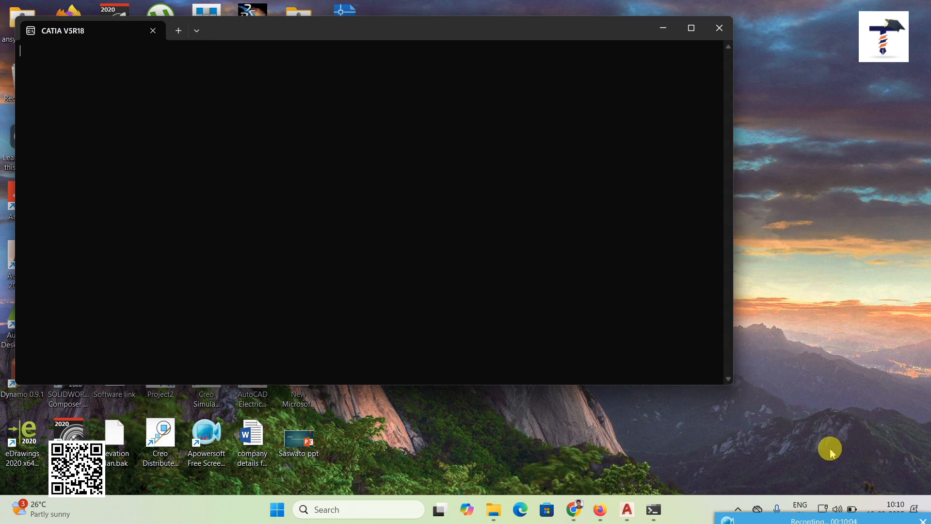
pyautogui.rightClick(778, 278)
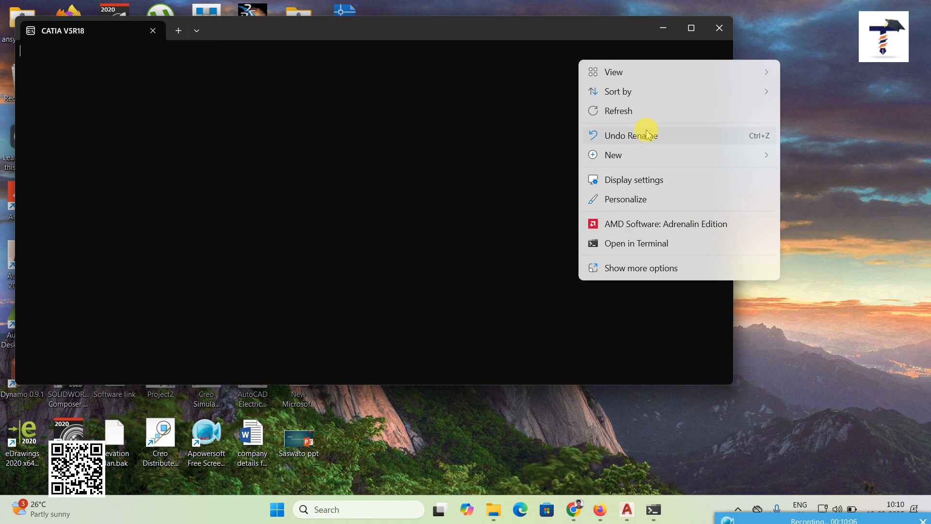
pyautogui.click(640, 115)
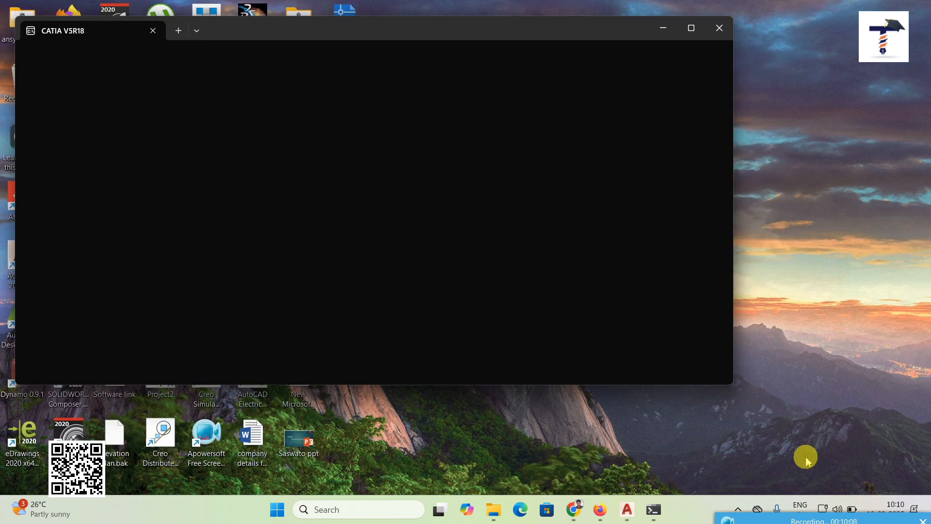
pyautogui.rightClick(794, 253)
pyautogui.click(657, 114)
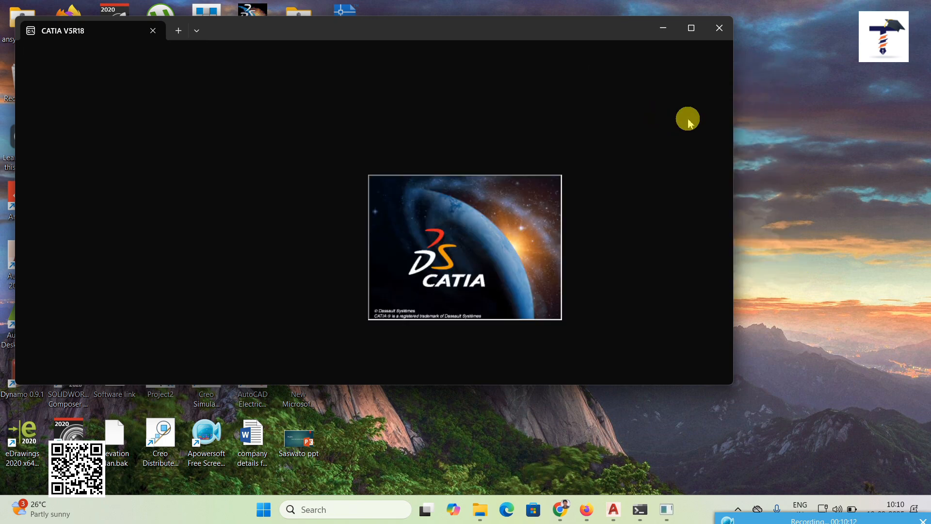
pyautogui.rightClick(772, 177)
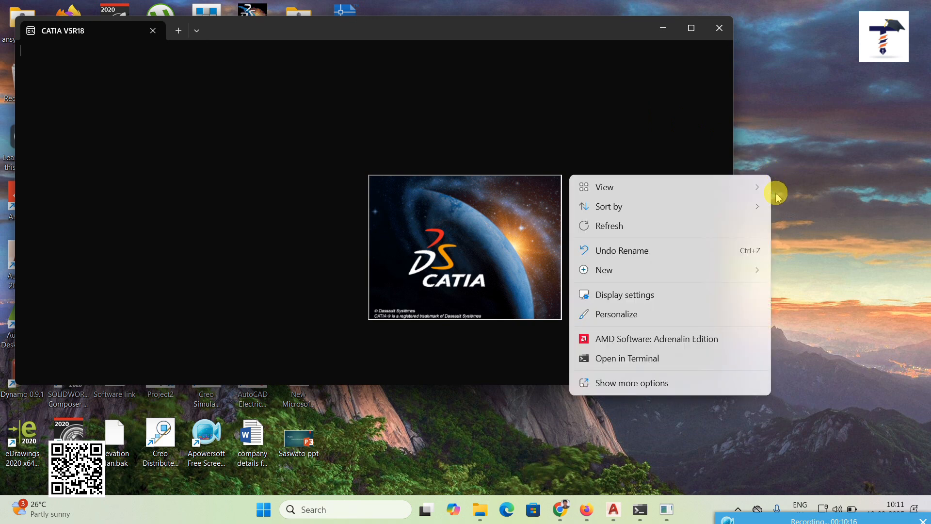
pyautogui.click(656, 226)
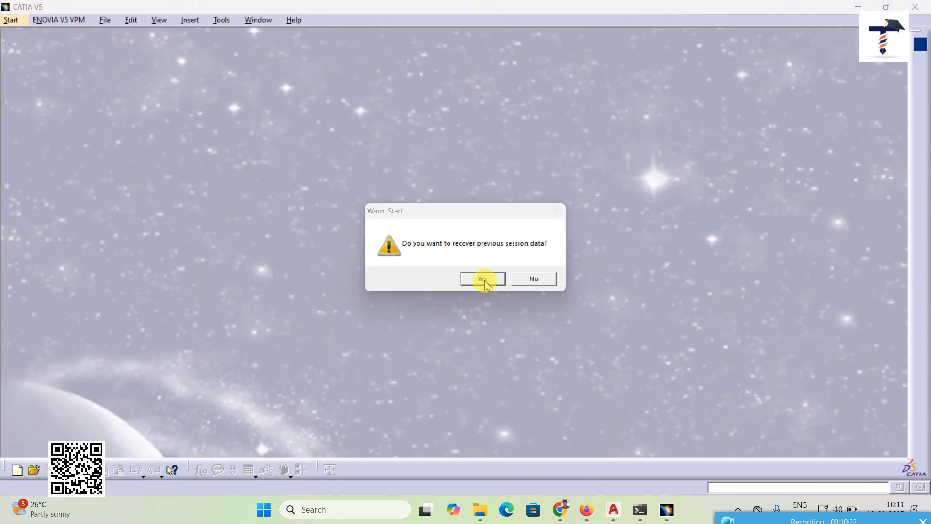
# Step: Close the default product document and create a new part in the Part Design workbench
pyautogui.click(530, 278)
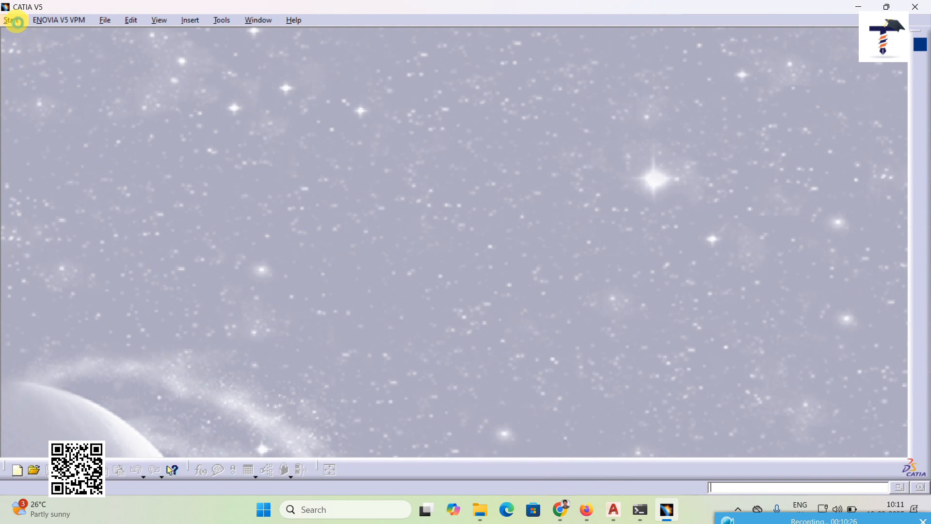
pyautogui.click(13, 20)
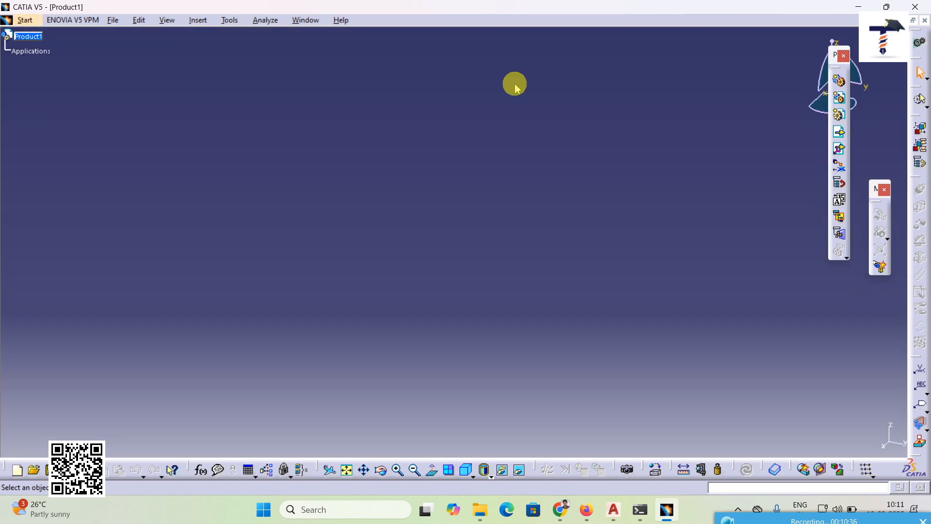
pyautogui.click(925, 20)
pyautogui.click(12, 20)
pyautogui.moveTo(37, 49)
pyautogui.click(189, 49)
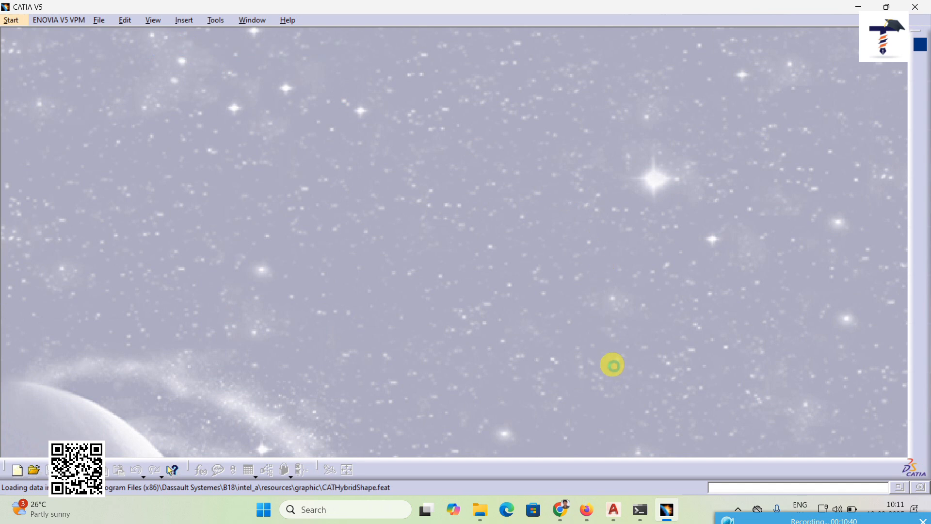
pyautogui.click(845, 448)
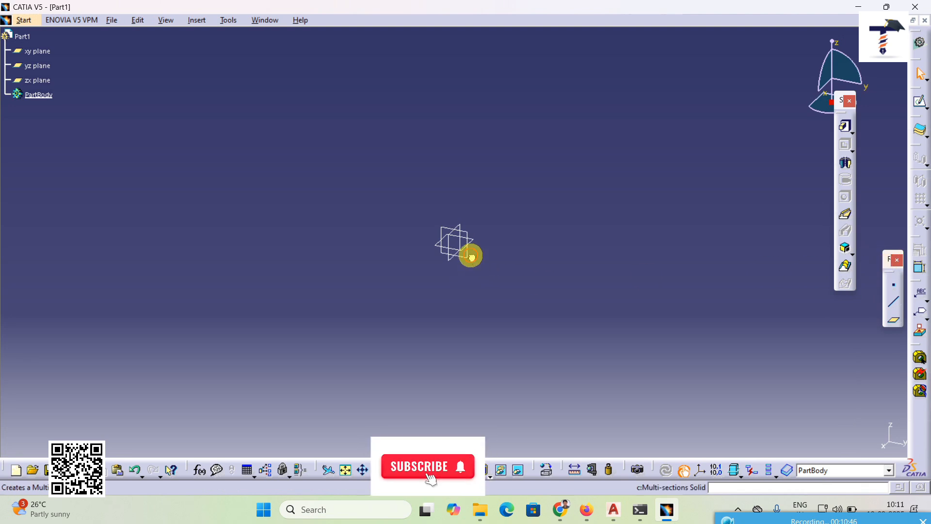
# Step: Open a sketch on a reference plane of the new part and draw a V shape of two connected lines with the Profile tool
pyautogui.click(471, 256)
pyautogui.click(913, 111)
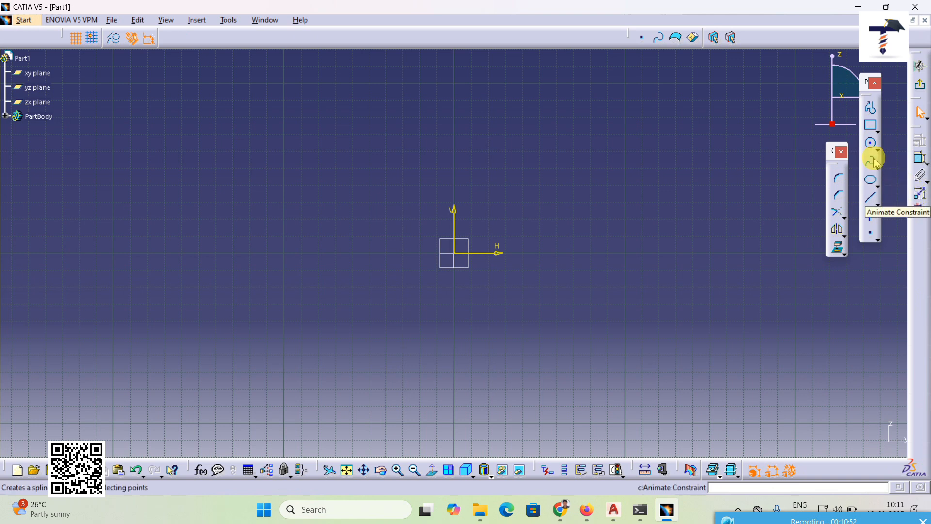
pyautogui.click(871, 108)
pyautogui.click(484, 140)
pyautogui.click(586, 354)
pyautogui.click(717, 140)
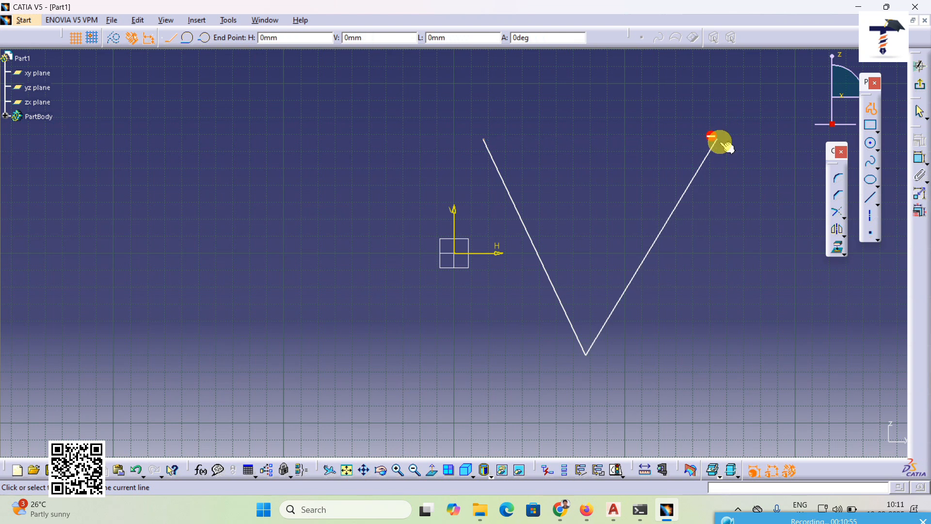
# Step: Add an angle constraint between the two lines of the V shape
pyautogui.click(920, 157)
pyautogui.click(596, 188)
pyautogui.moveTo(687, 344)
pyautogui.mouseDown(button='middle')
pyautogui.moveTo(572, 326)
pyautogui.moveTo(572, 318)
pyautogui.mouseUp(button='middle')
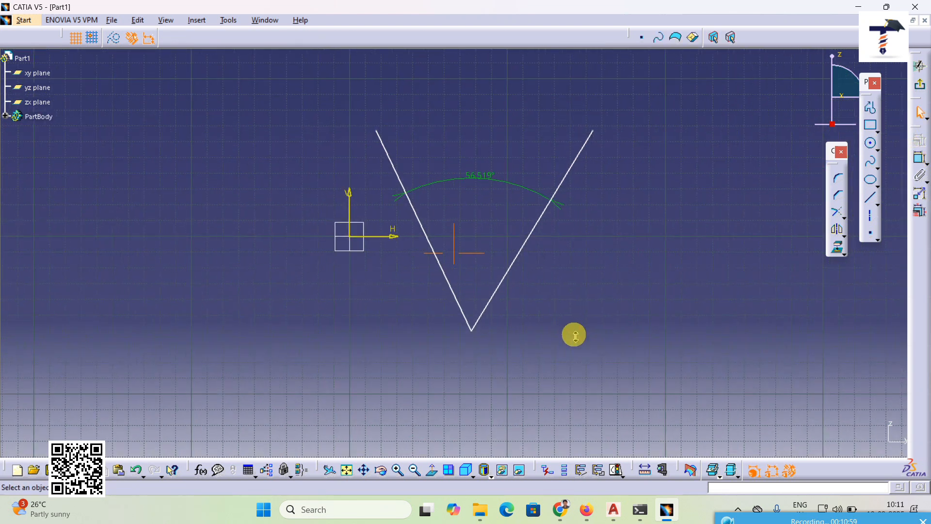
# Step: Run Animate Constraint on the V's angle with a last value of 270deg, raising the number of steps to 100
pyautogui.click(920, 194)
pyautogui.click(481, 189)
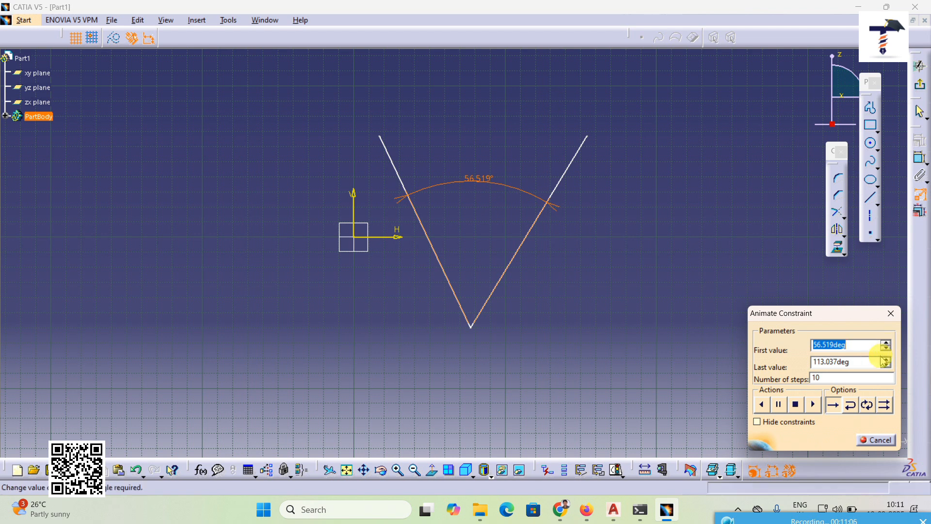
pyautogui.press('Tab')
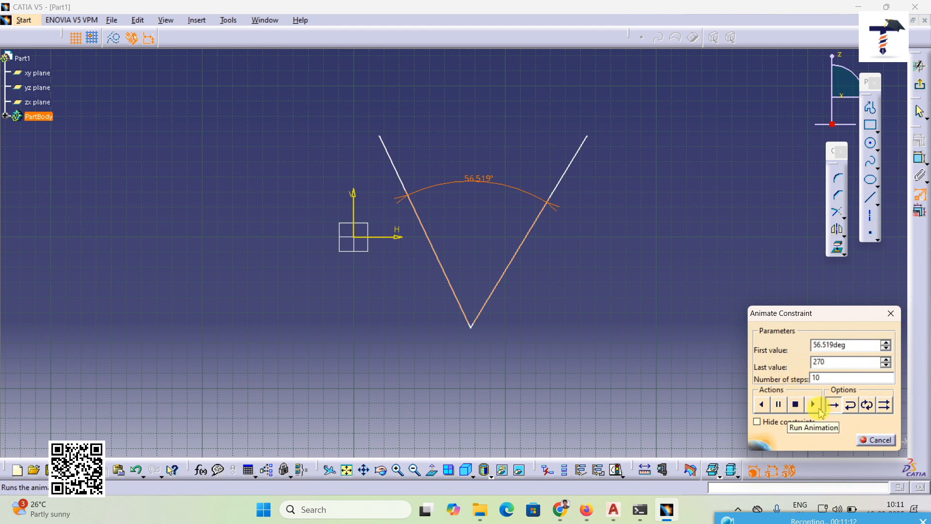
pyautogui.click(820, 410)
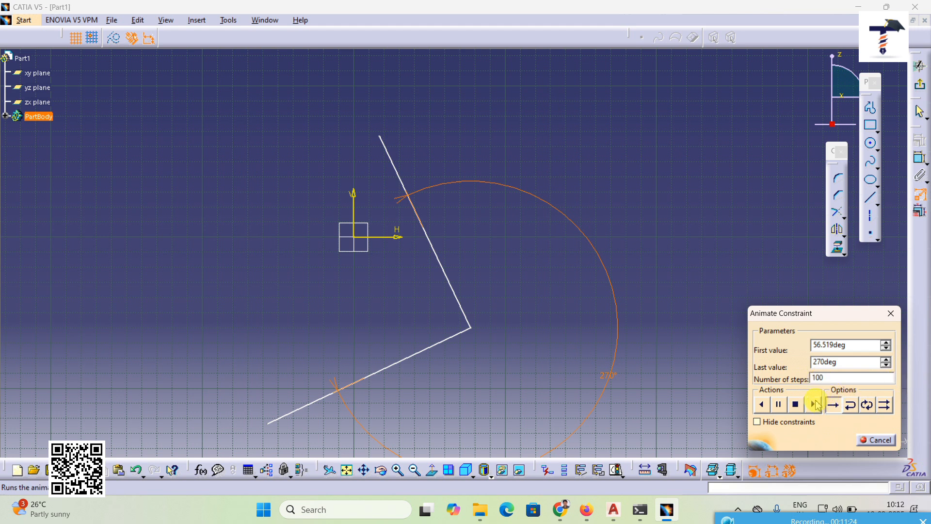
pyautogui.click(813, 407)
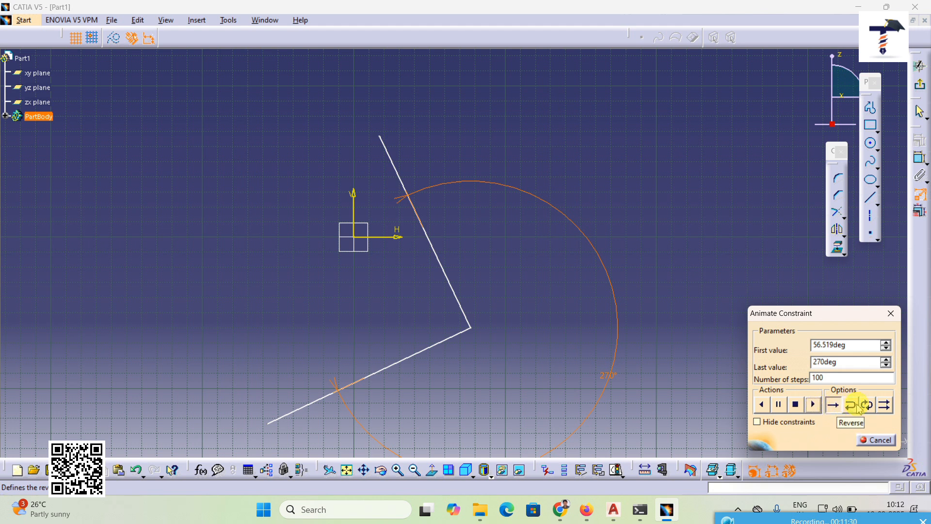
# Step: Replay the angle animation in loop mode, then close the Animate Constraint dialog
pyautogui.click(866, 405)
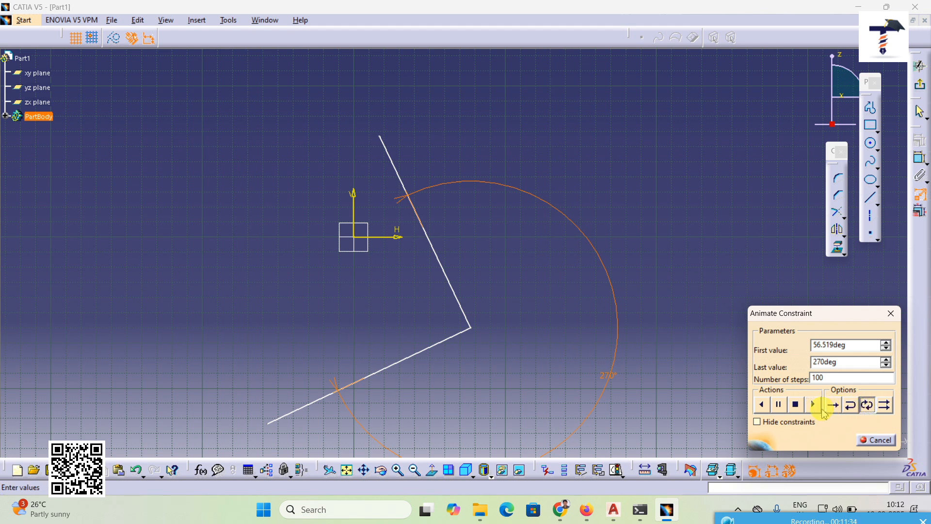
pyautogui.click(818, 410)
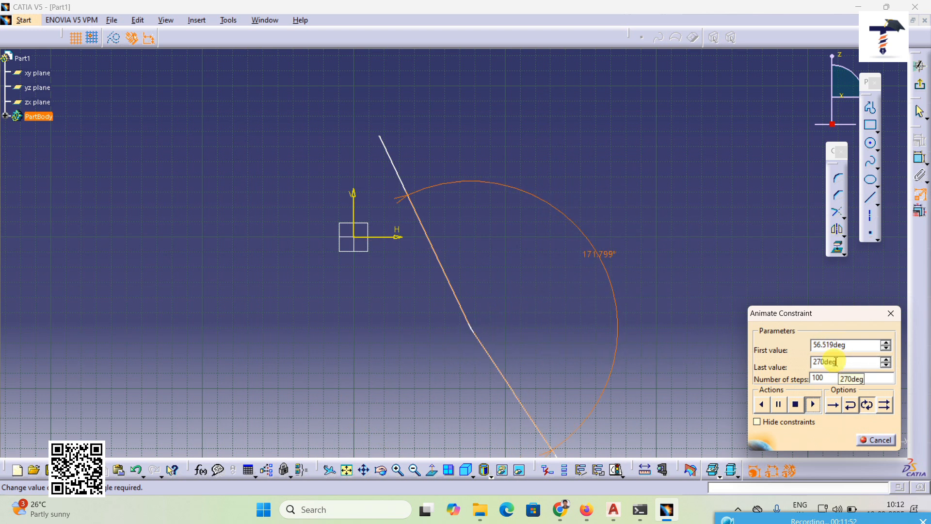
pyautogui.click(875, 441)
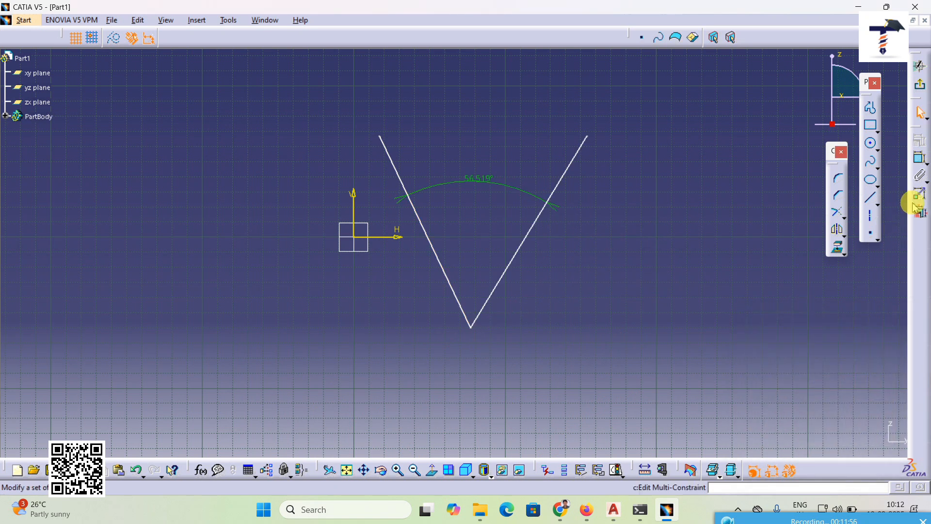
# Step: Draw a horizontal line about 102 mm long beside the V shape and add a length constraint above it
pyautogui.click(870, 196)
pyautogui.click(557, 319)
pyautogui.click(711, 318)
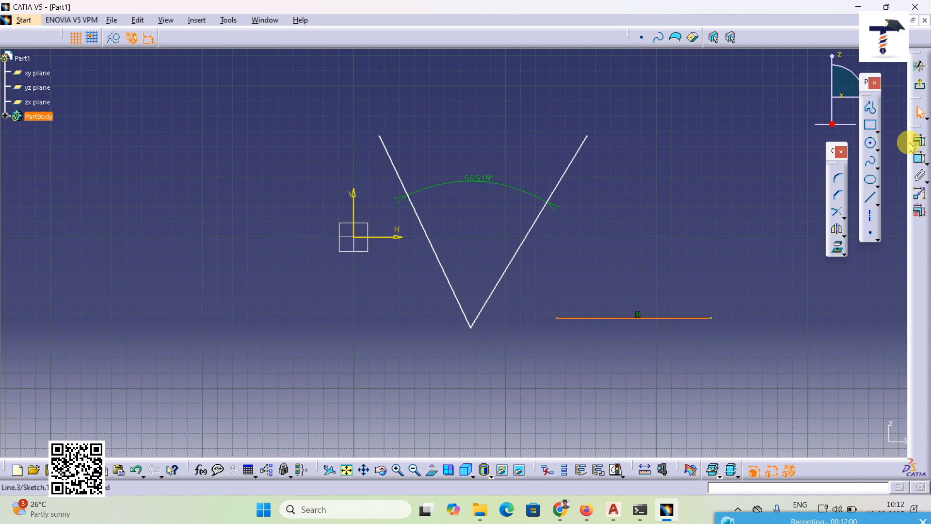
pyautogui.click(920, 160)
pyautogui.click(686, 266)
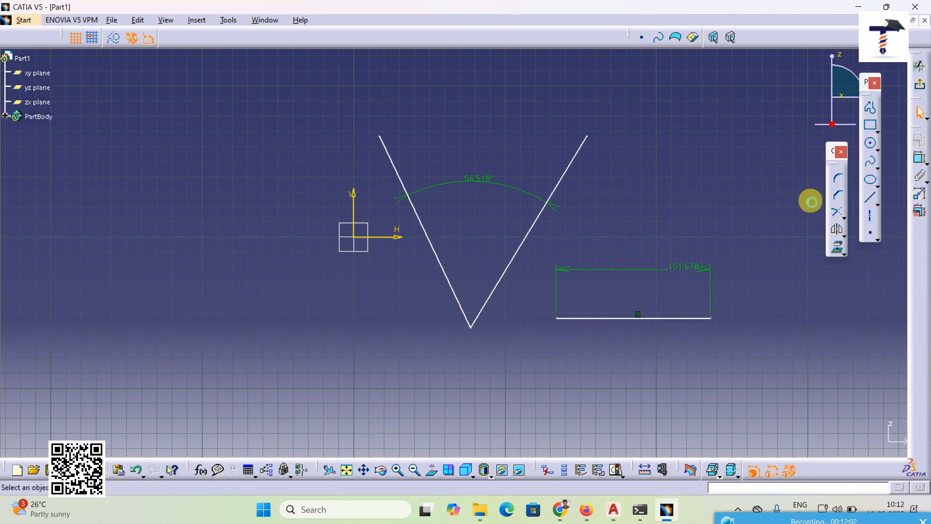
# Step: Draw a circle about 86 mm in diameter on the other side of the V shape and add a diameter constraint to it
pyautogui.click(870, 143)
pyautogui.click(234, 308)
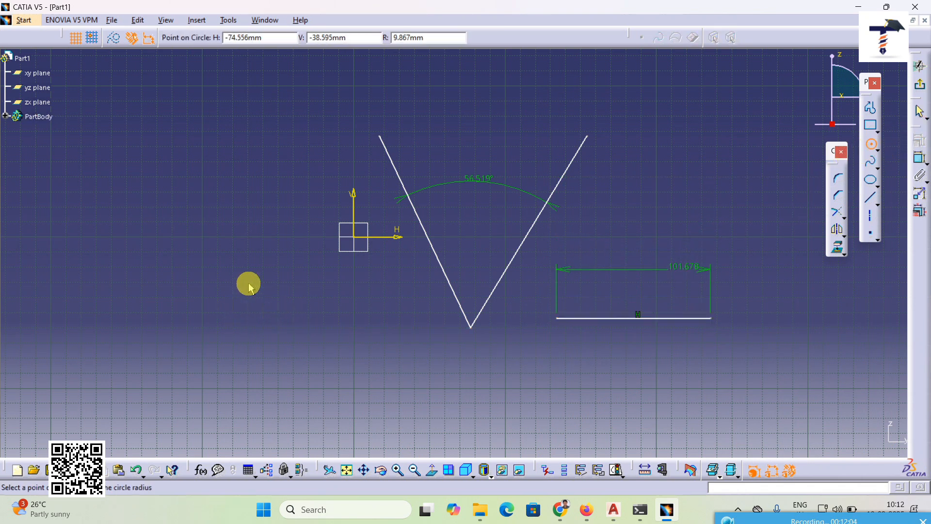
pyautogui.click(289, 273)
pyautogui.click(920, 159)
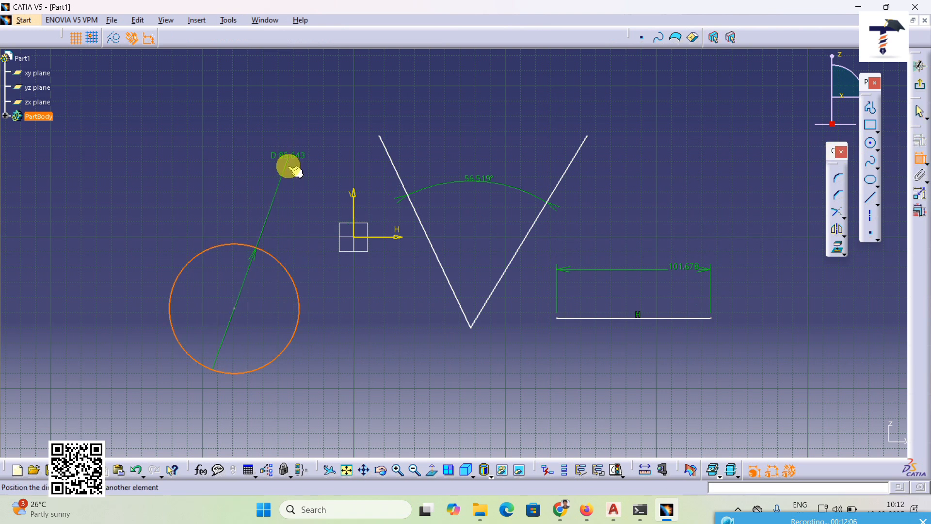
pyautogui.click(286, 216)
# Step: Try a 50 mm radius for the circle with Edit Multi-Constraint, preview it, and cancel the edit
pyautogui.click(921, 214)
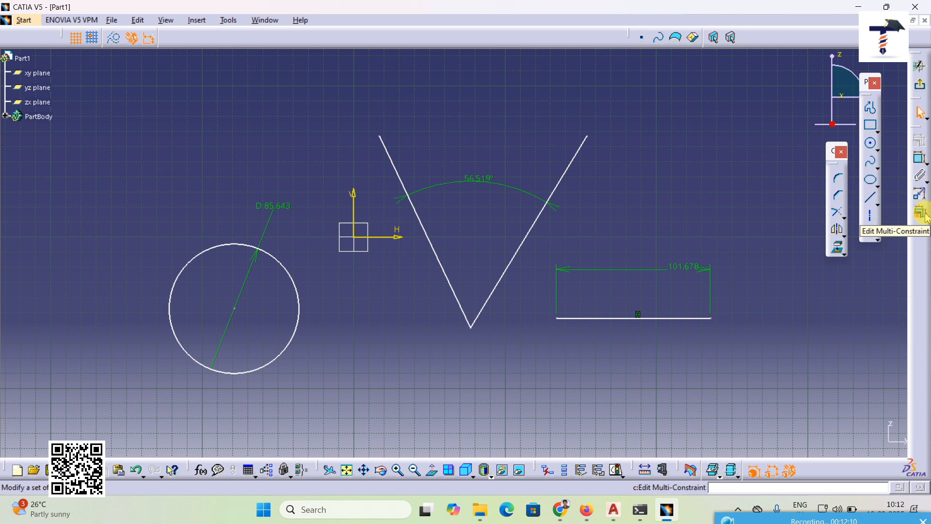
pyautogui.click(922, 213)
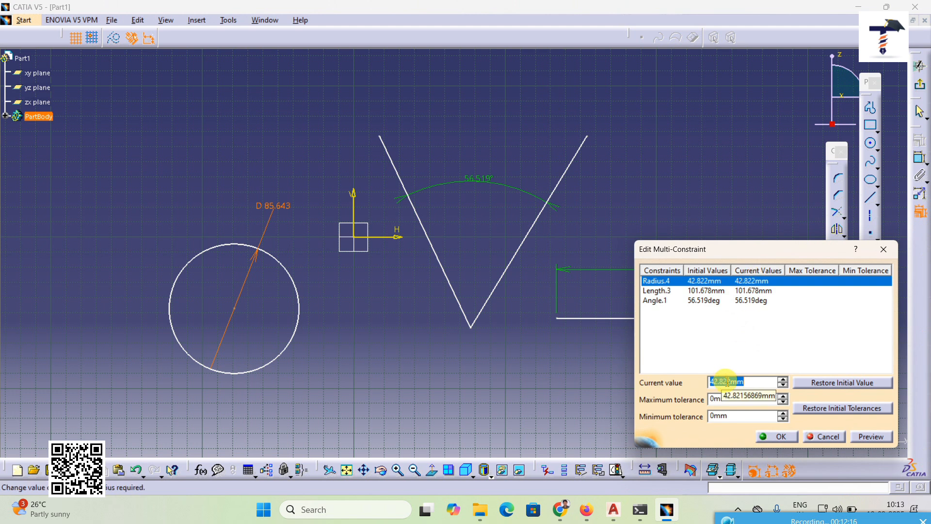
pyautogui.moveTo(753, 249); pyautogui.dragTo(749, 213)
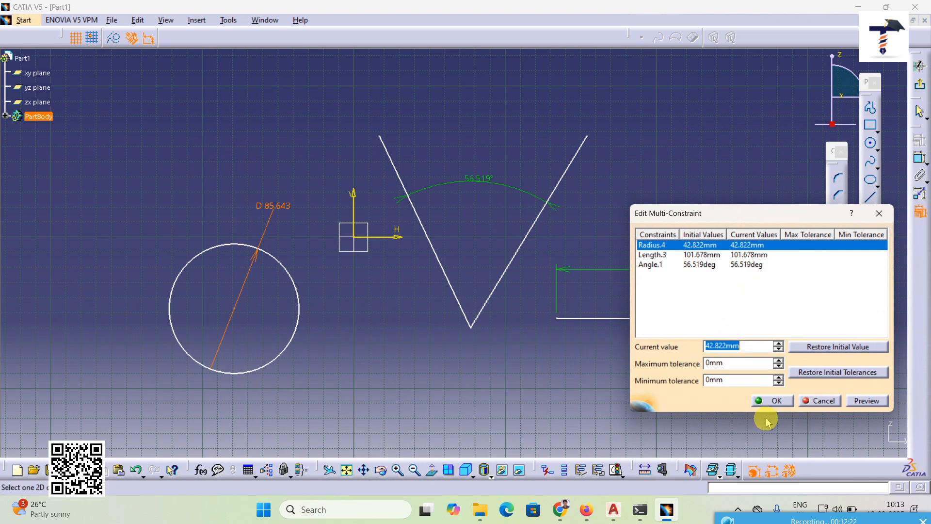
pyautogui.write('50')
pyautogui.press('Return')
pyautogui.click(867, 401)
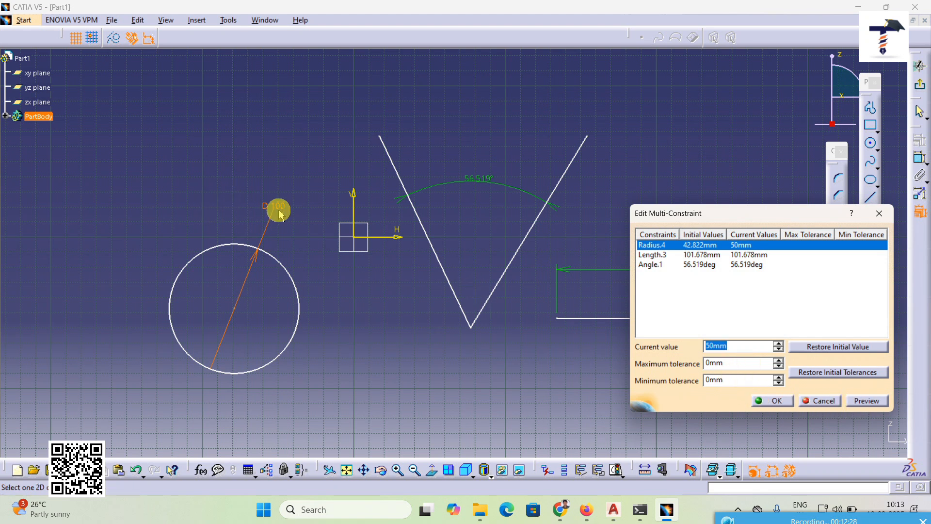
pyautogui.click(867, 401)
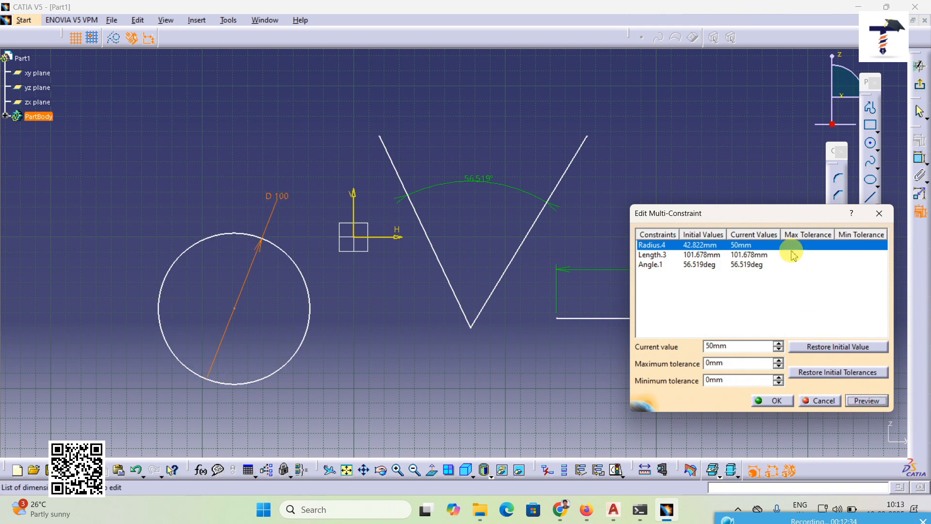
pyautogui.moveTo(788, 216); pyautogui.dragTo(703, 231)
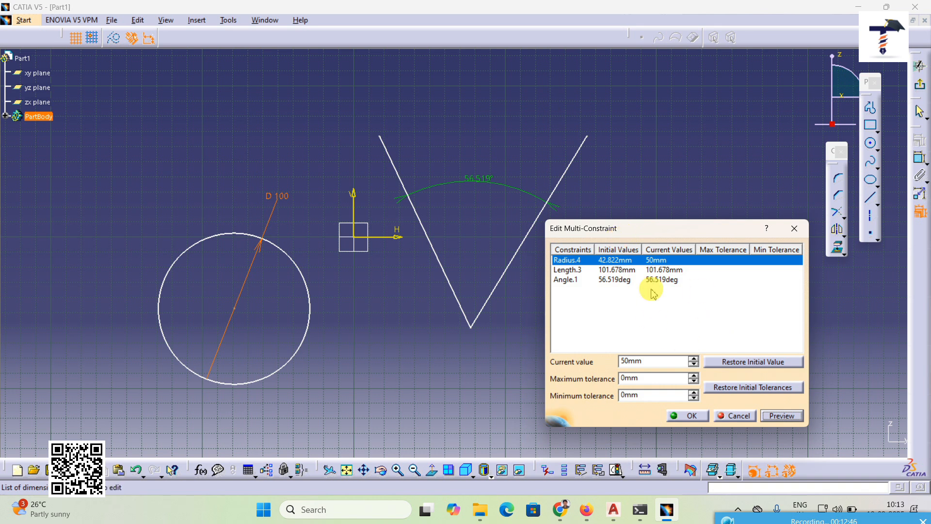
pyautogui.click(734, 415)
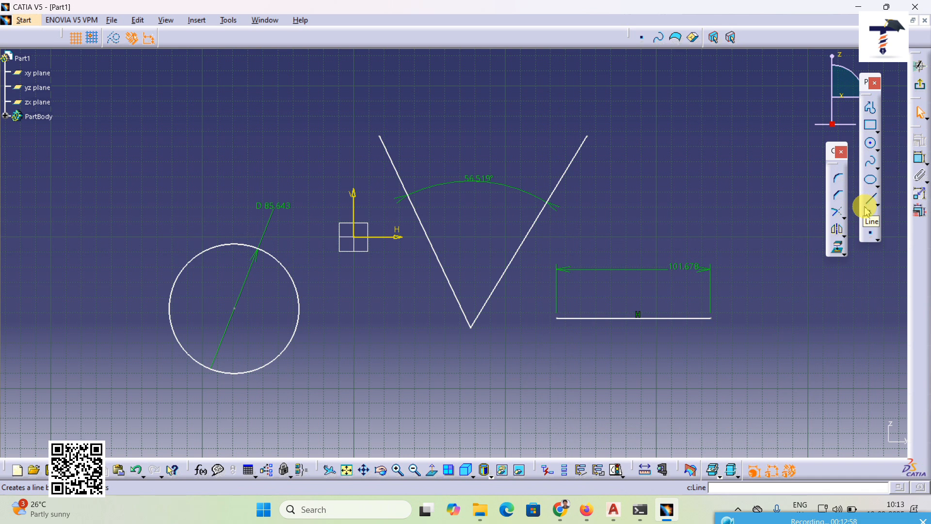
pyautogui.moveTo(765, 315)
pyautogui.mouseDown(button='middle')
pyautogui.moveTo(691, 333)
pyautogui.moveTo(650, 323)
pyautogui.mouseUp(button='middle')
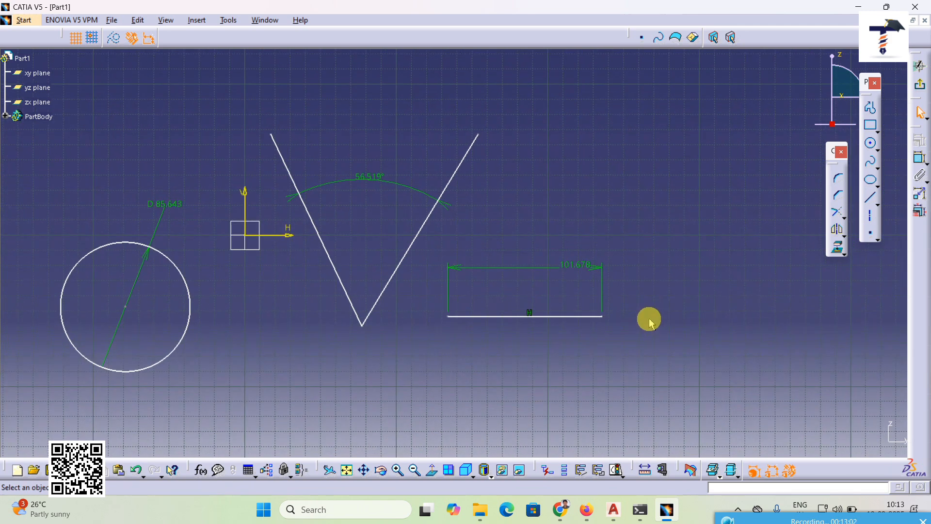